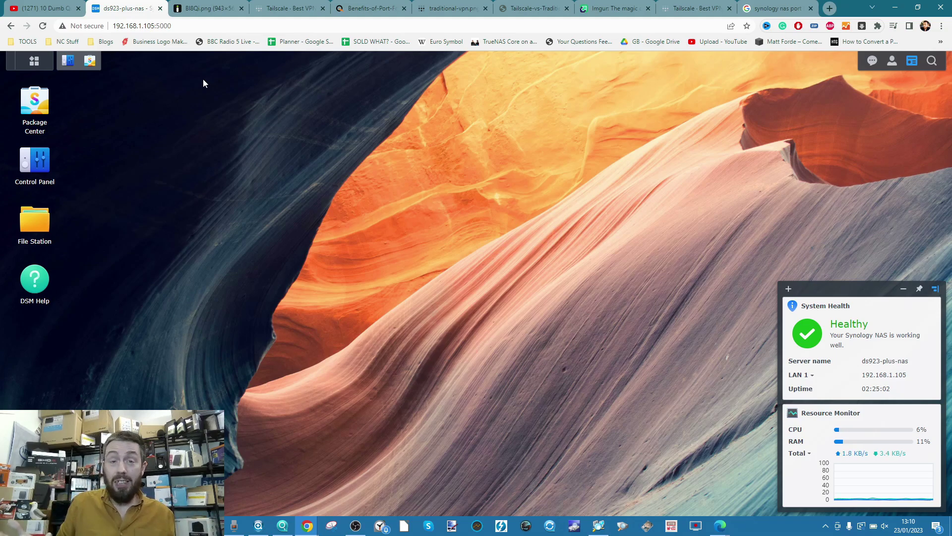
Switch from the DSM desktop to the YouTube video '10 Dumb Questions About NAS Drives'.
{"action": "left_click", "coordinate": [20, 7]}
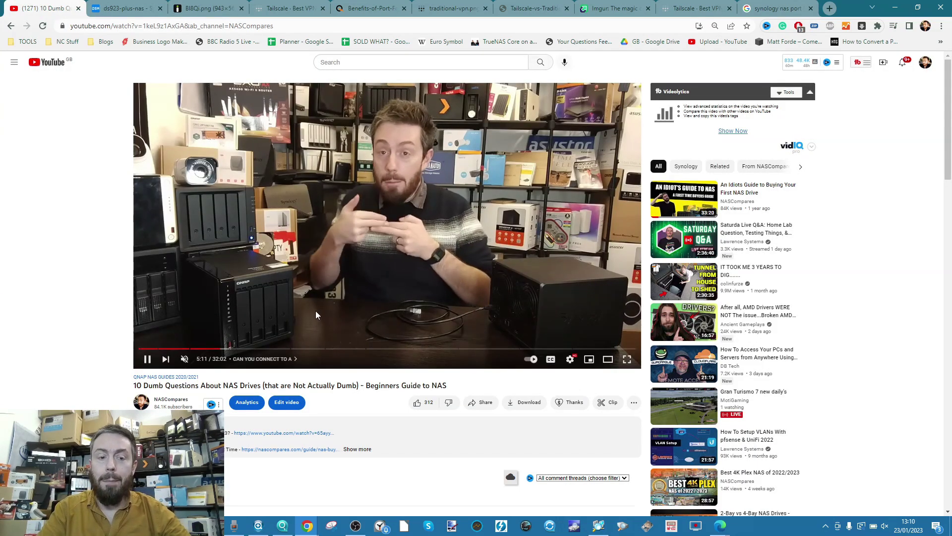
Scroll to the comments suggesting Tailscale, zoom in and back out, then return to DSM.
{"action": "scroll", "coordinate": [313, 316], "scroll_direction": "down", "scroll_amount": 4}
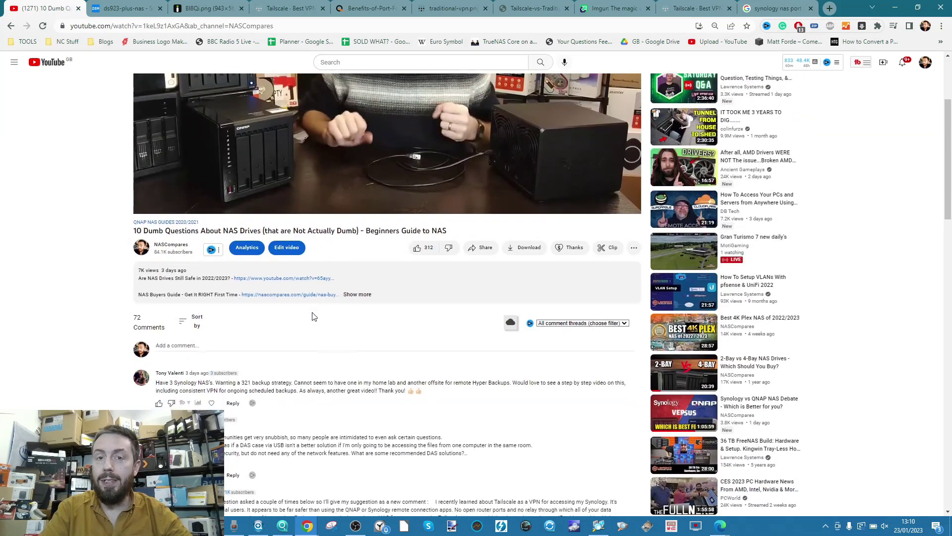
{"action": "scroll", "coordinate": [313, 312], "scroll_direction": "down", "scroll_amount": 6}
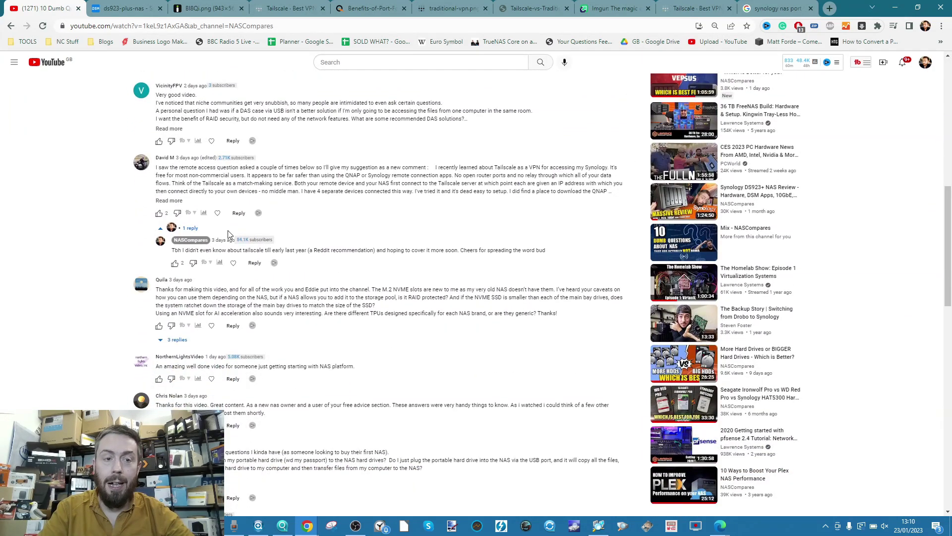
{"action": "key", "text": "ctrl+plus"}
{"action": "key", "text": "ctrl+plus"}
{"action": "key", "text": "ctrl+plus"}
{"action": "key", "text": "ctrl+plus"}
{"action": "key", "text": "ctrl+plus"}
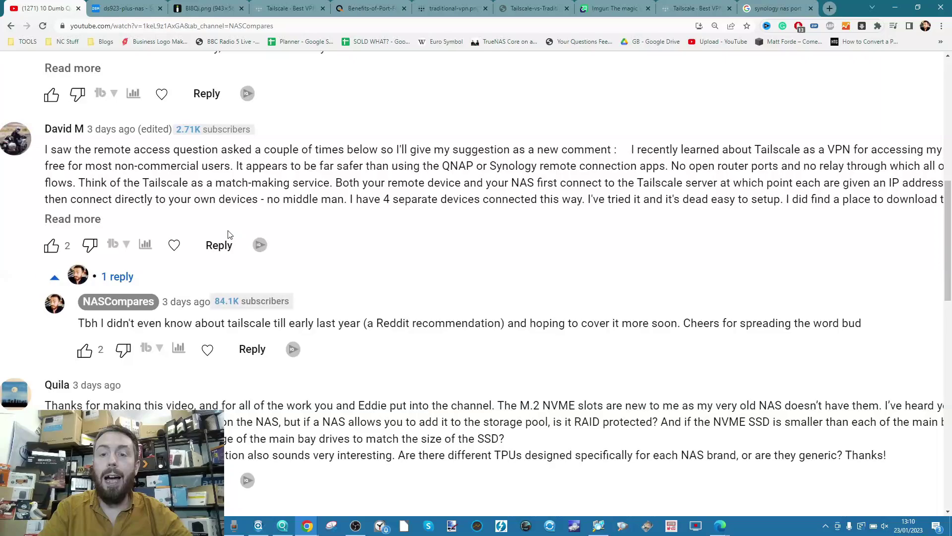
{"action": "key", "text": "ctrl+minus"}
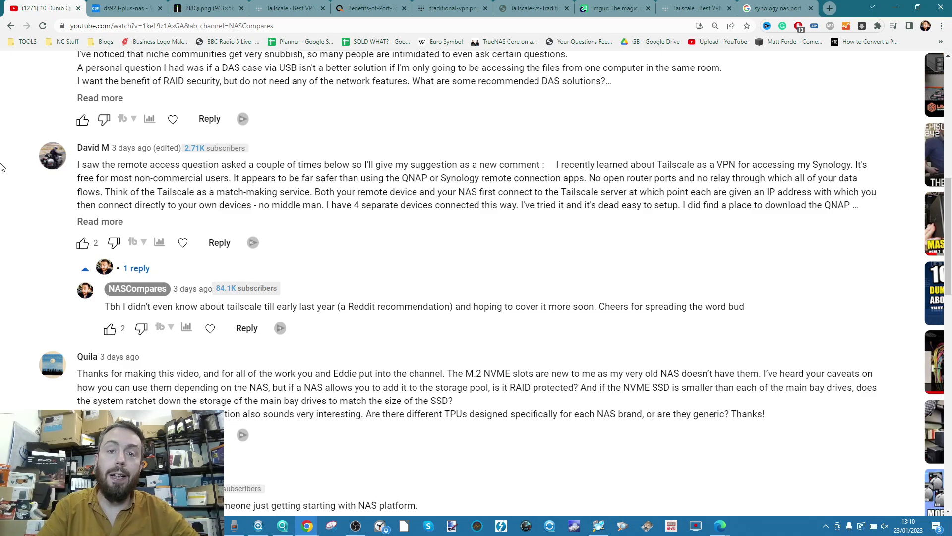
{"action": "key", "text": "ctrl+Tab"}
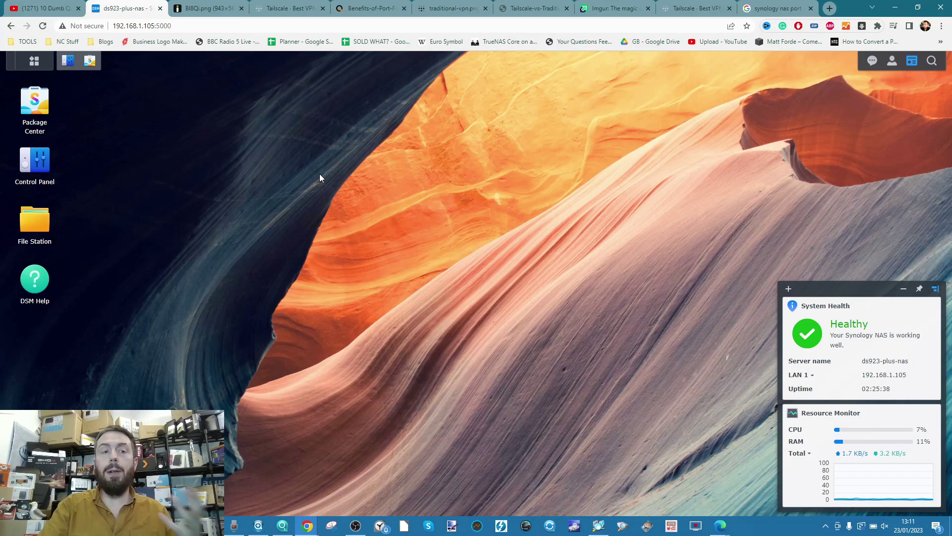
{"action": "left_click", "coordinate": [256, 528]}
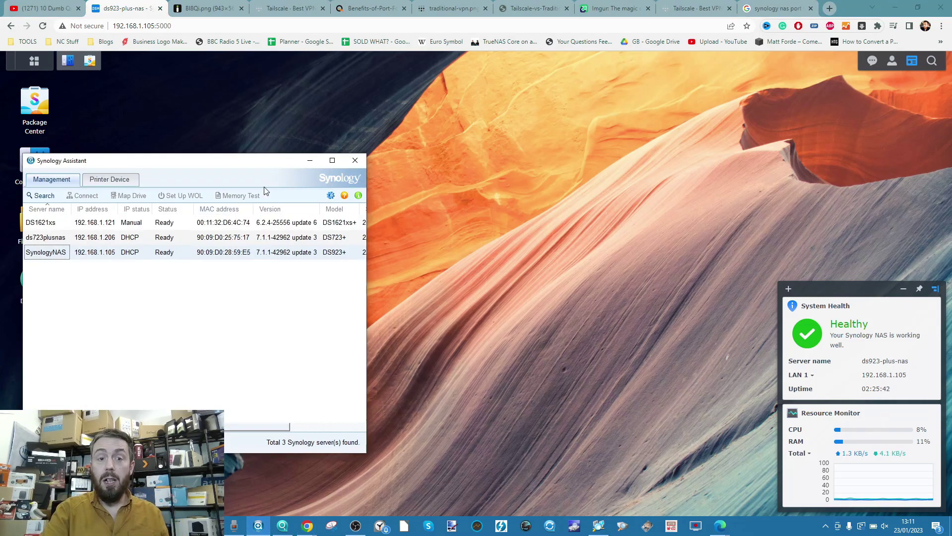
{"action": "left_click", "coordinate": [310, 160]}
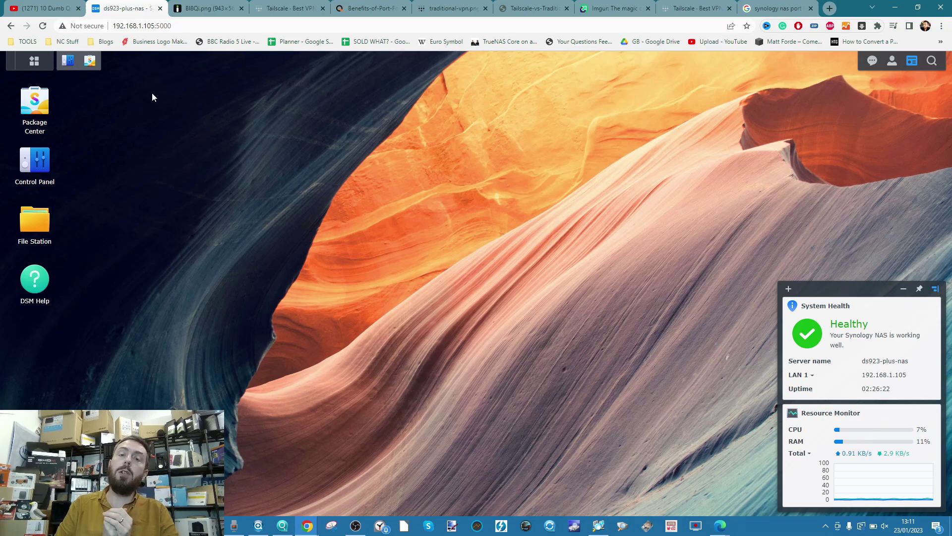
Open Control Panel's External Access page, where Enable QuickConnect is unticked.
{"action": "left_click", "coordinate": [68, 60]}
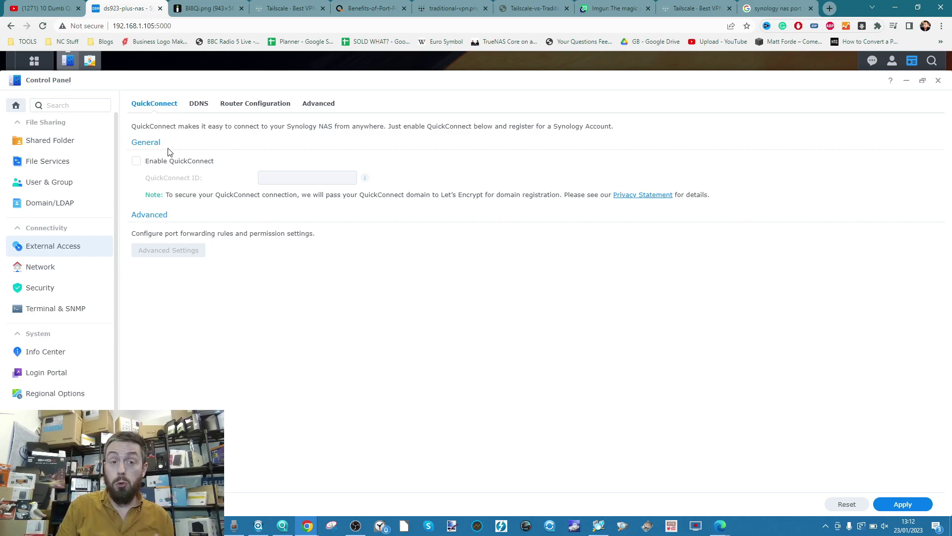
Show the enlarged DSM Port Forwarding screenshot listing FTP on 21 and Telnet on 23.
{"action": "left_click", "coordinate": [203, 8]}
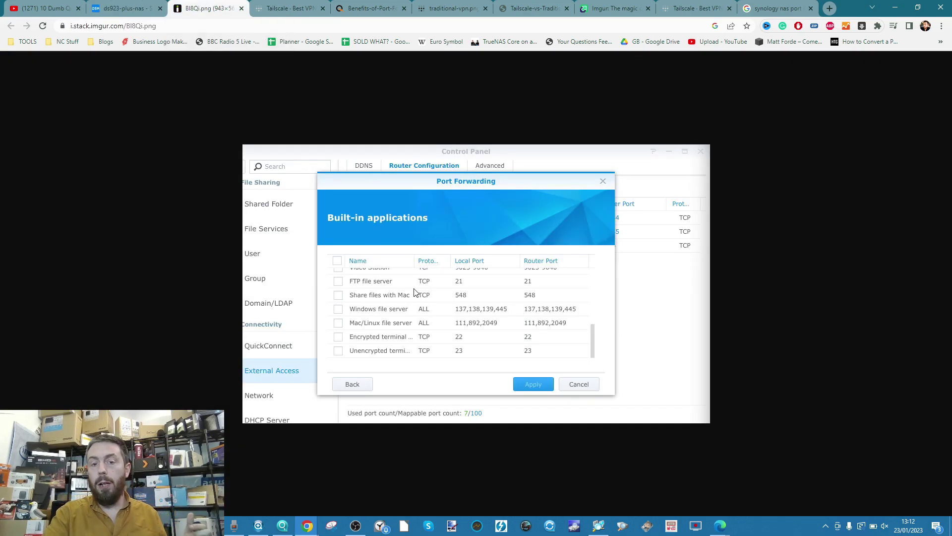
{"action": "scroll", "coordinate": [418, 286], "scroll_direction": "up", "scroll_amount": 3}
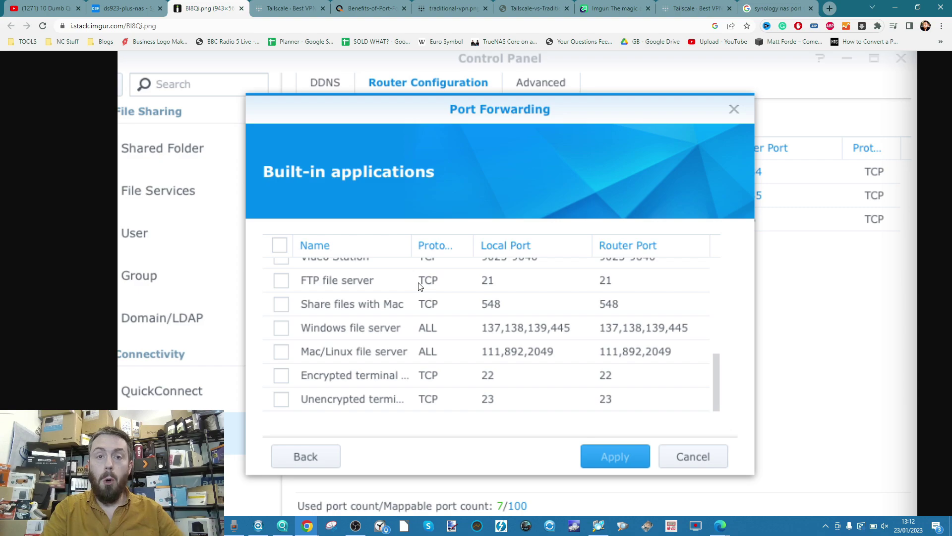
Zoom into the router port-443 forwarding diagram, then bring up the Traditional VPN hub map.
{"action": "left_click", "coordinate": [367, 8]}
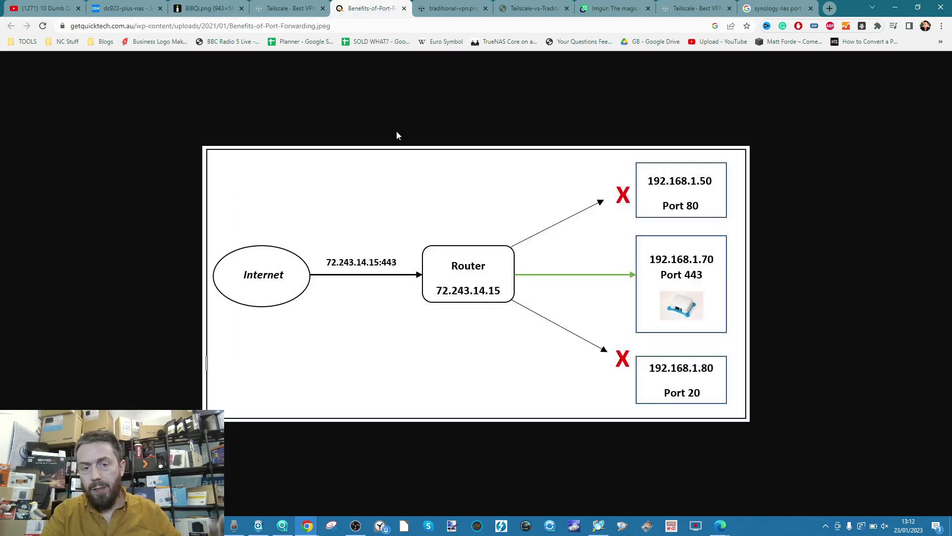
{"action": "scroll", "coordinate": [444, 236], "scroll_direction": "up", "scroll_amount": 3}
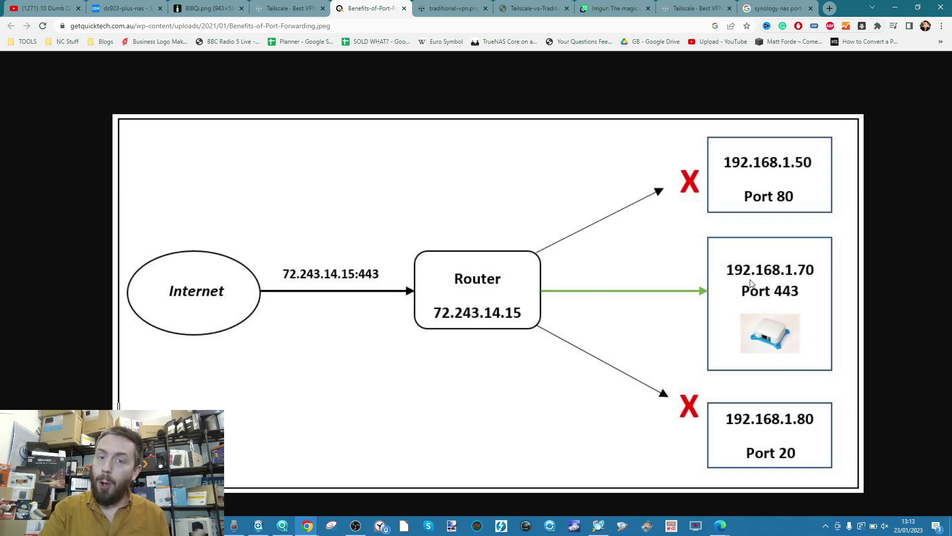
{"action": "left_click", "coordinate": [467, 9]}
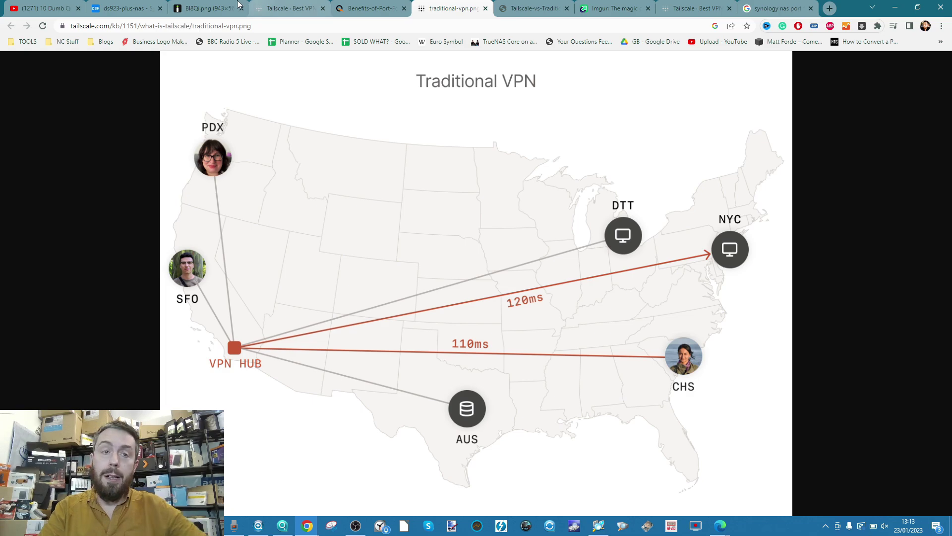
Launch DSM's VPN Server app, showing PPTP, OpenVPN and L2TP/IPSec all disabled.
{"action": "left_click", "coordinate": [124, 4]}
{"action": "left_click", "coordinate": [89, 61]}
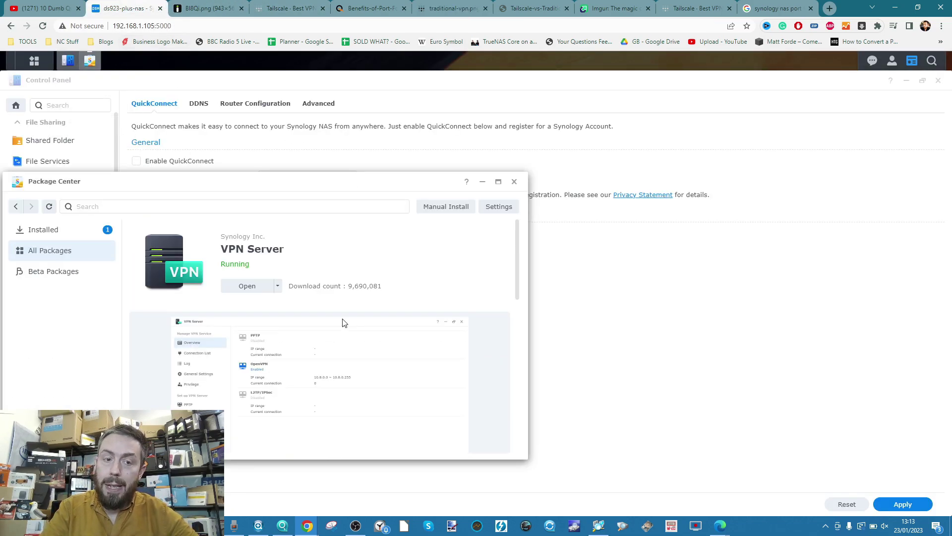
{"action": "left_click", "coordinate": [250, 292]}
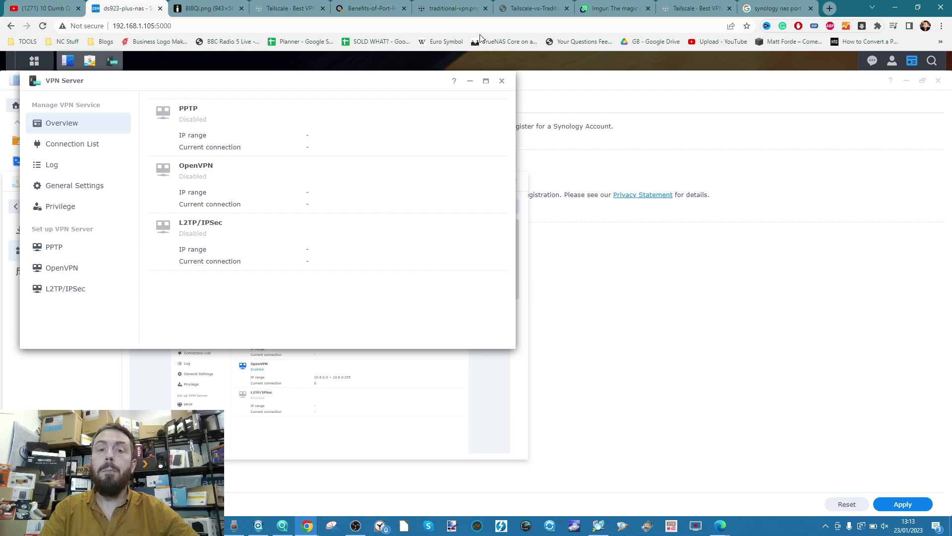
Compare the Traditional VPN map with DSM's VPN Server and External Access windows.
{"action": "left_click", "coordinate": [465, 8]}
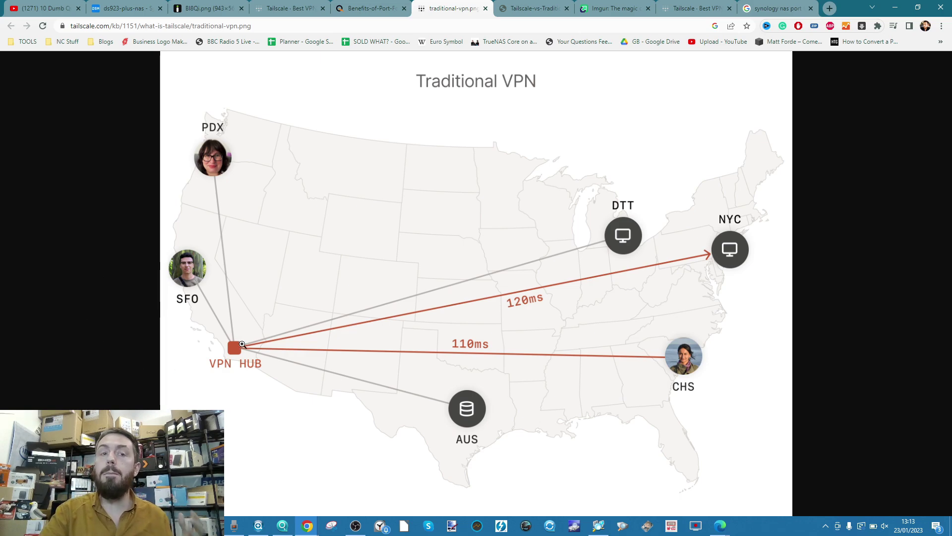
{"action": "left_click", "coordinate": [121, 8]}
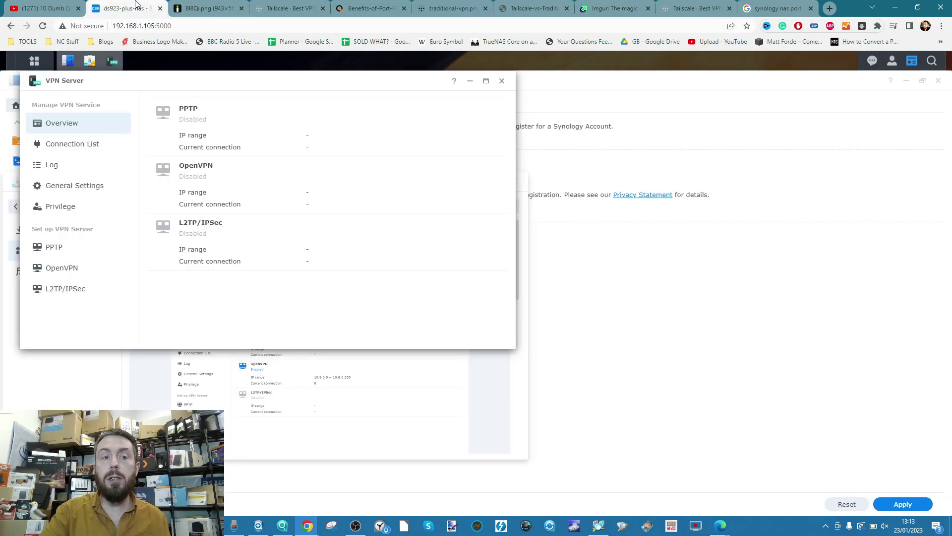
{"action": "left_click", "coordinate": [68, 60]}
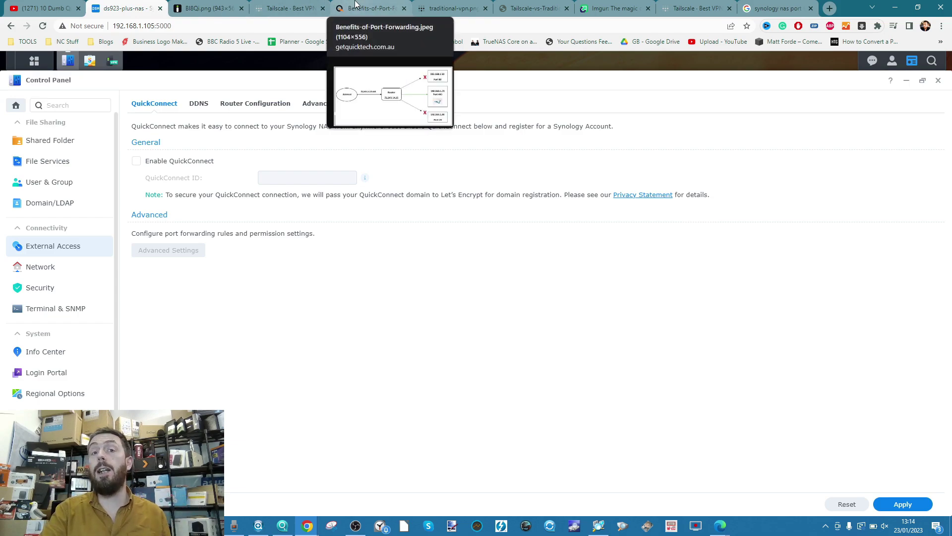
{"action": "left_click", "coordinate": [438, 4]}
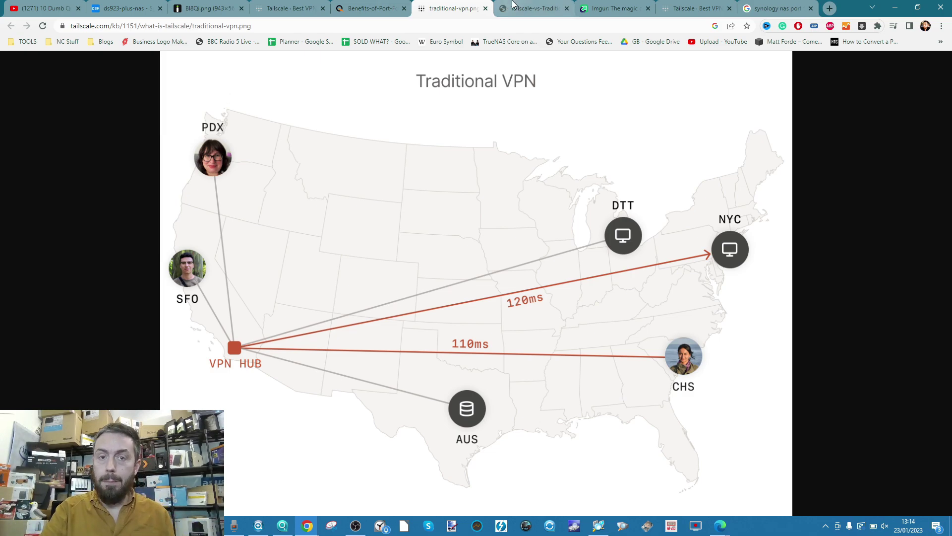
View the Tailscale-vs-traditional VPN comparison full size, scrolled to the direct mesh map.
{"action": "left_click", "coordinate": [502, 5]}
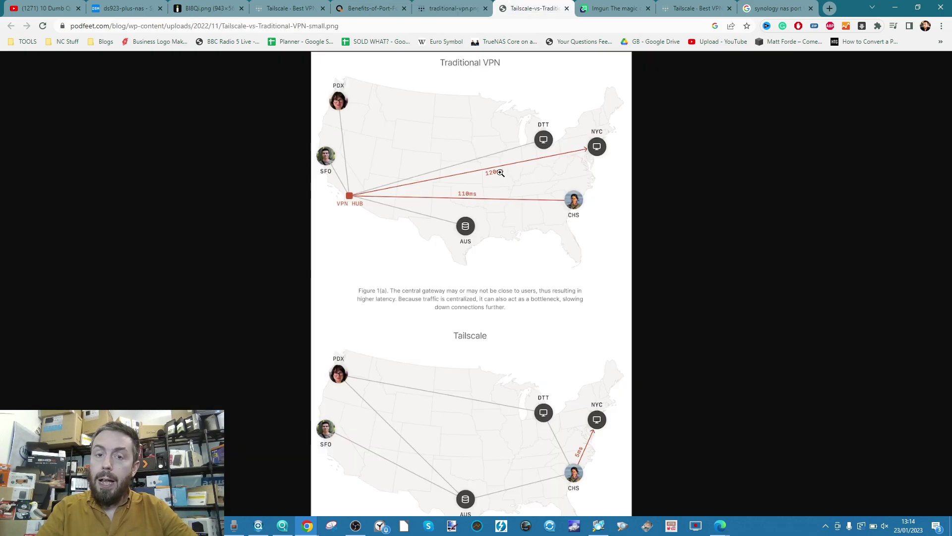
{"action": "left_click", "coordinate": [431, 378]}
{"action": "scroll", "coordinate": [432, 379], "scroll_direction": "down", "scroll_amount": 3}
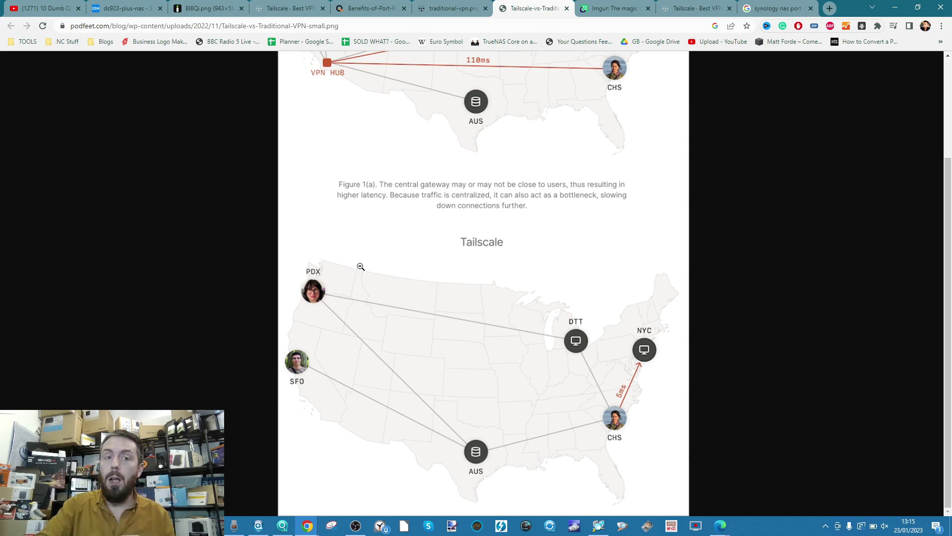
{"action": "left_click", "coordinate": [125, 8]}
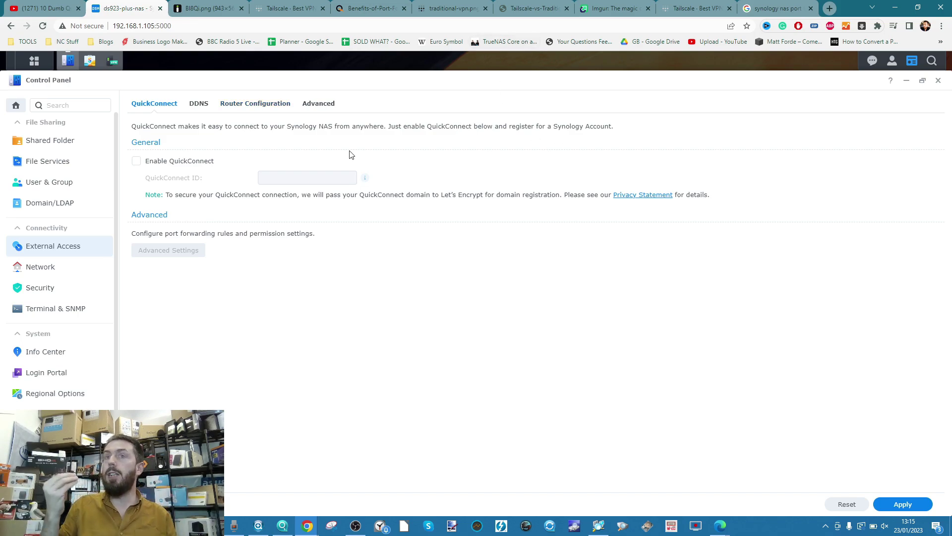
{"action": "left_click", "coordinate": [535, 5]}
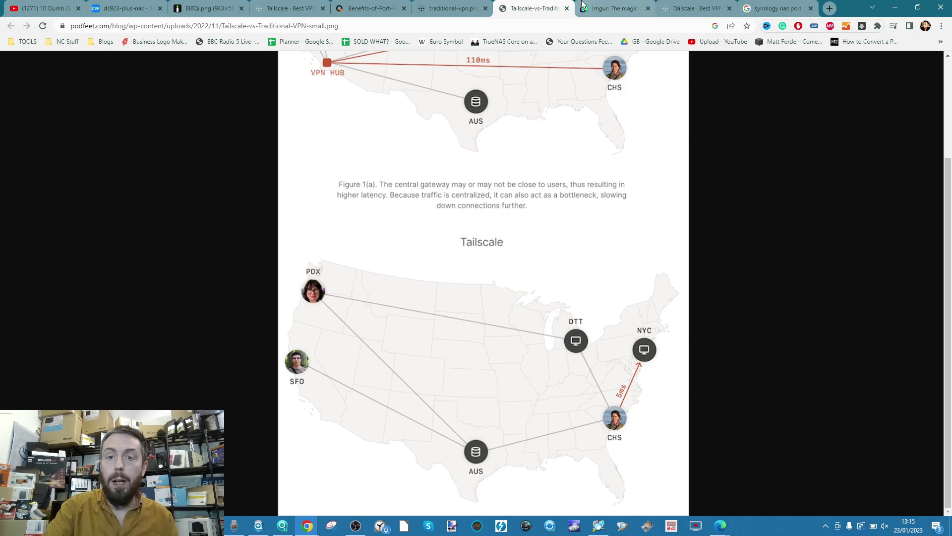
Compare the OpenVPN-versus-Tailscale diagram against the Traditional VPN map.
{"action": "left_click", "coordinate": [601, 7]}
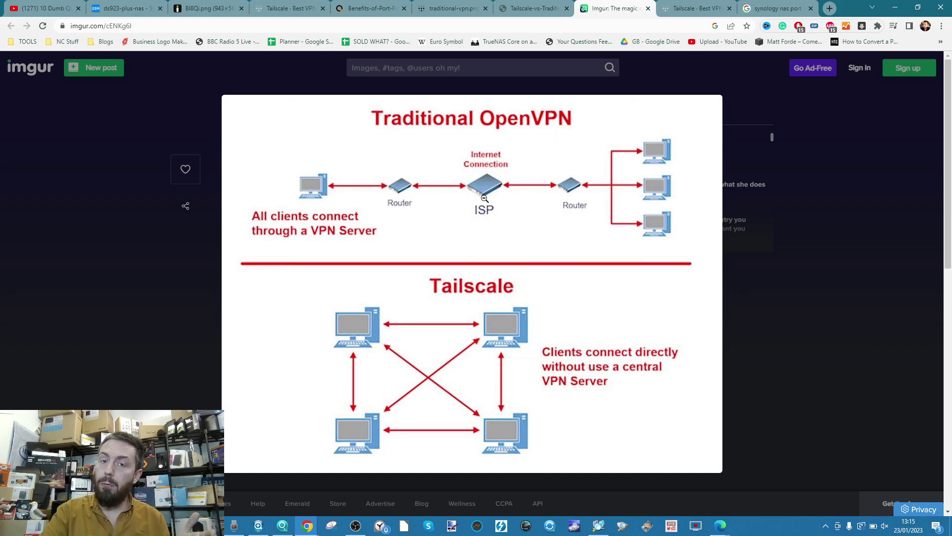
{"action": "left_click", "coordinate": [442, 10]}
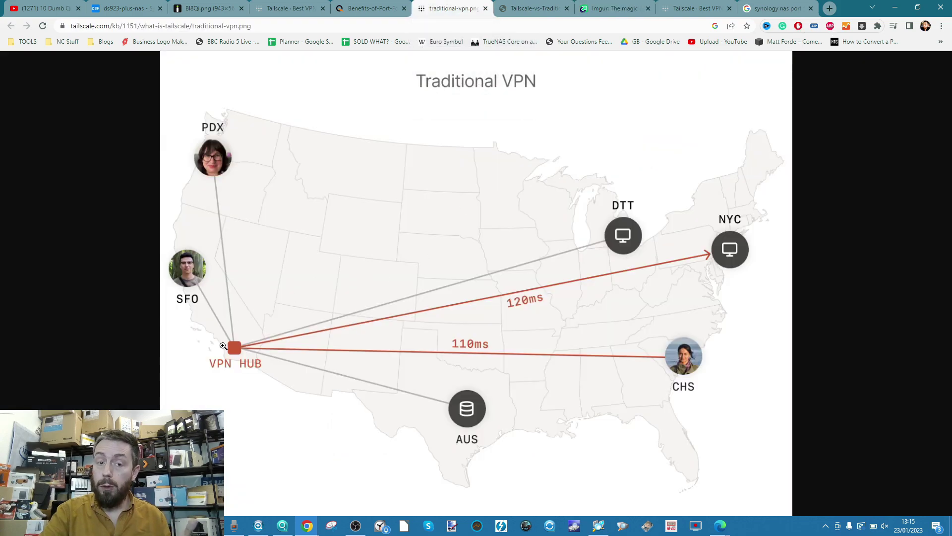
{"action": "left_click", "coordinate": [597, 11]}
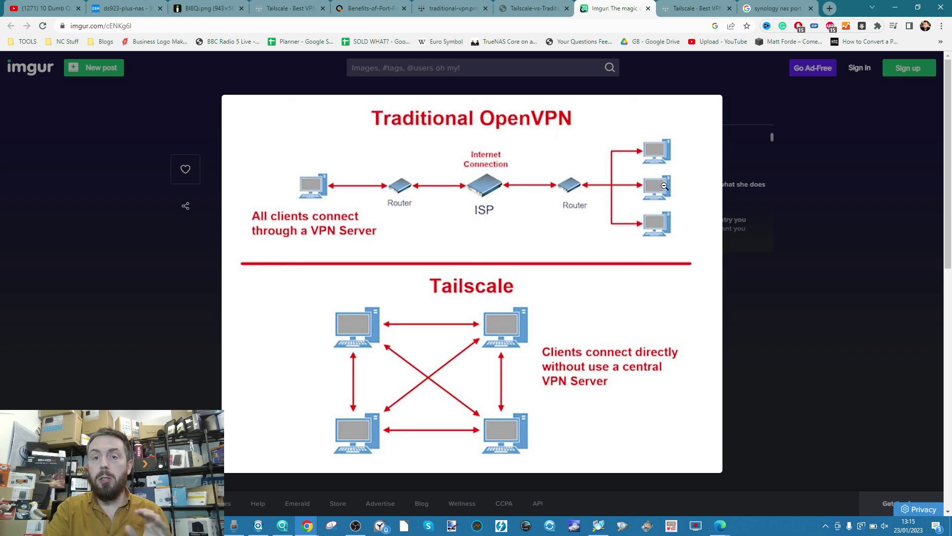
Skim the Tailscale homepage, then go back to DSM's External Access settings.
{"action": "left_click", "coordinate": [697, 9]}
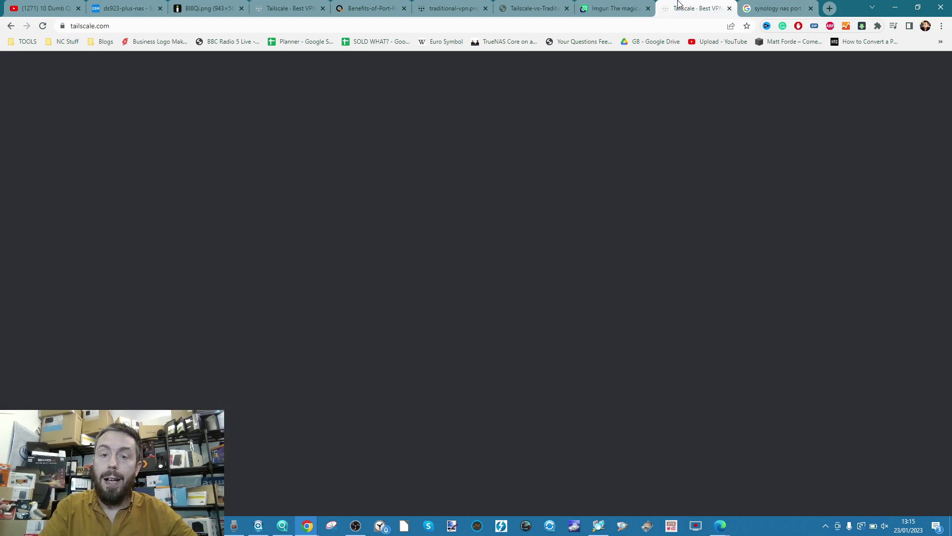
{"action": "scroll", "coordinate": [614, 137], "scroll_direction": "down", "scroll_amount": 1}
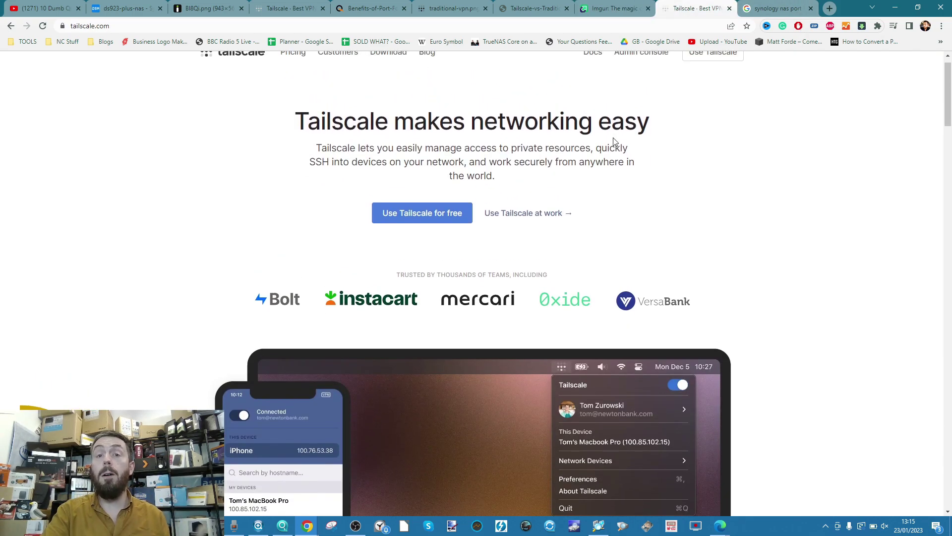
{"action": "left_click", "coordinate": [141, 4]}
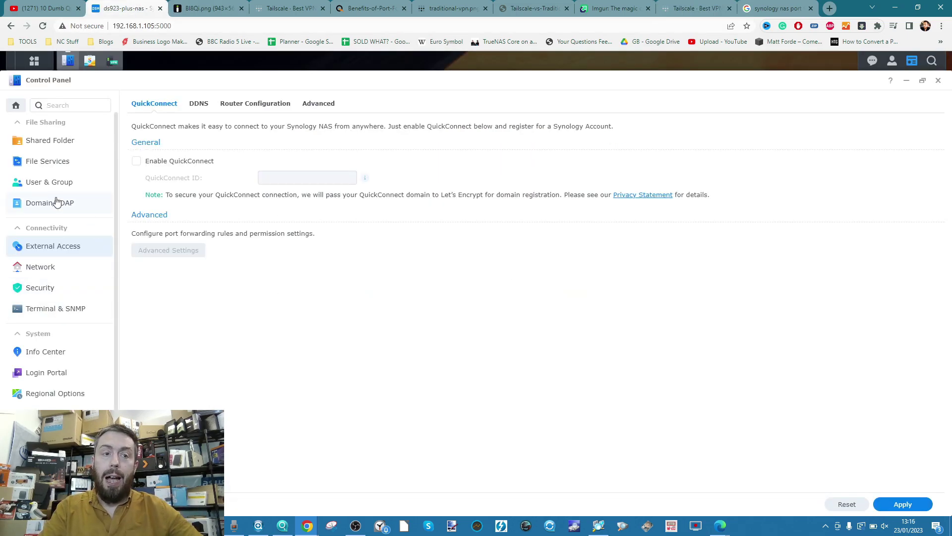
Find Tailscale under All Packages and open its page, showing Running, version 1.30.2-300027.
{"action": "left_click", "coordinate": [90, 61]}
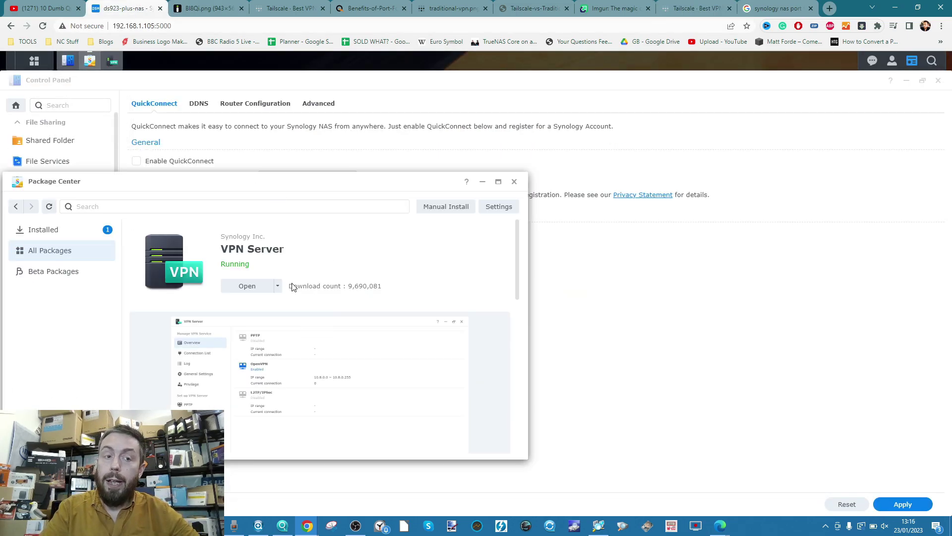
{"action": "left_click", "coordinate": [61, 249]}
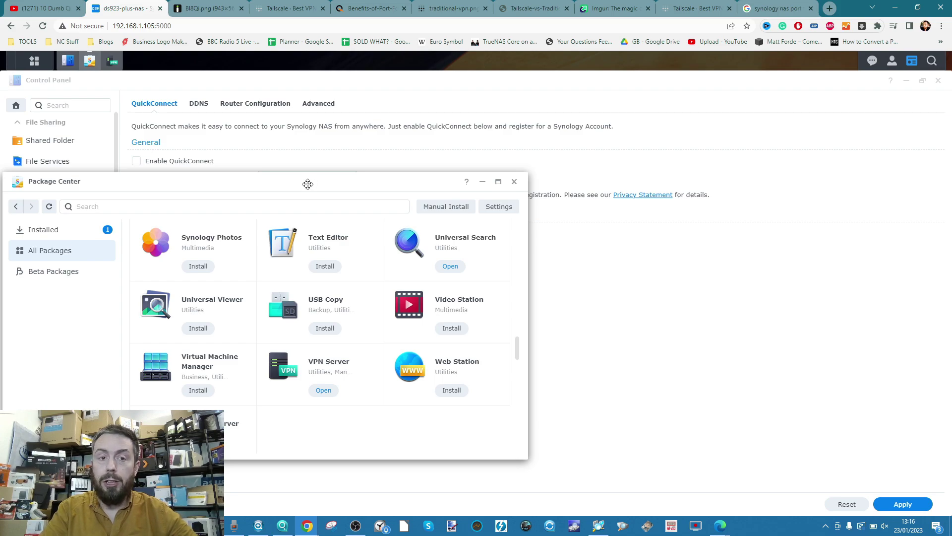
{"action": "left_click_drag", "start_coordinate": [308, 185], "coordinate": [469, 134]}
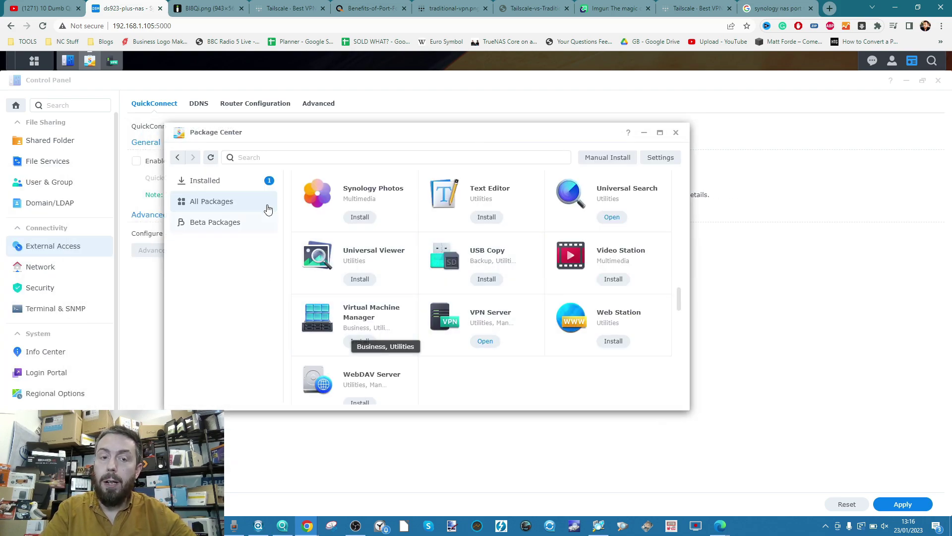
{"action": "scroll", "coordinate": [295, 232], "scroll_direction": "down", "scroll_amount": 6}
{"action": "scroll", "coordinate": [295, 231], "scroll_direction": "down", "scroll_amount": 8}
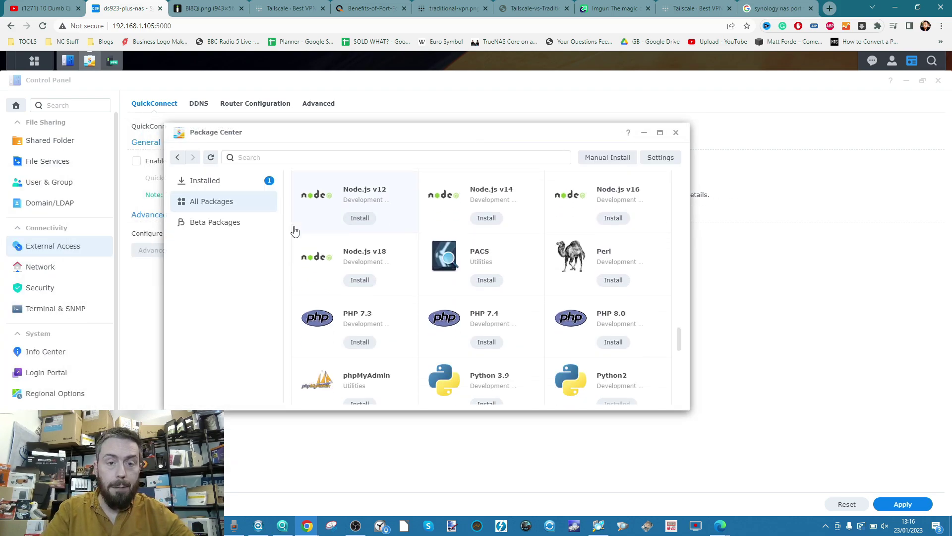
{"action": "scroll", "coordinate": [294, 231], "scroll_direction": "down", "scroll_amount": 5}
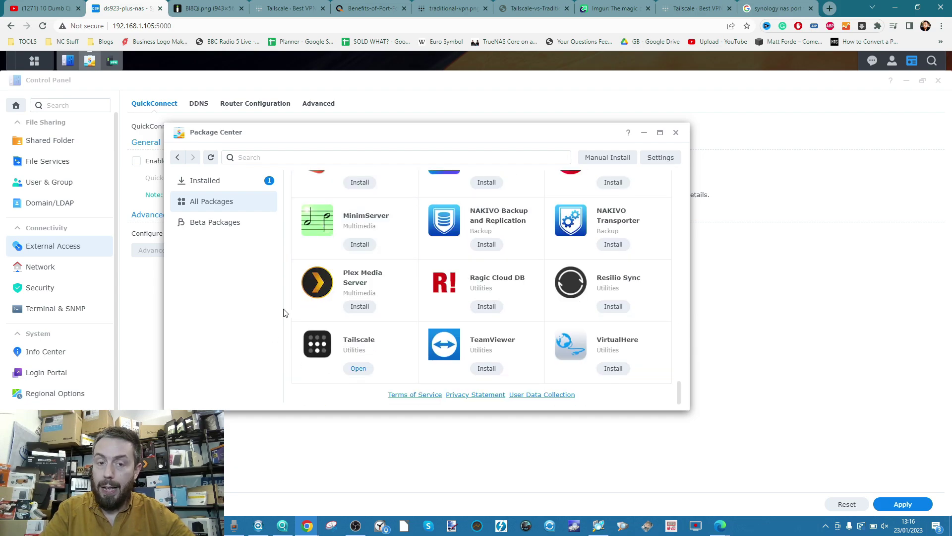
{"action": "left_click", "coordinate": [393, 341]}
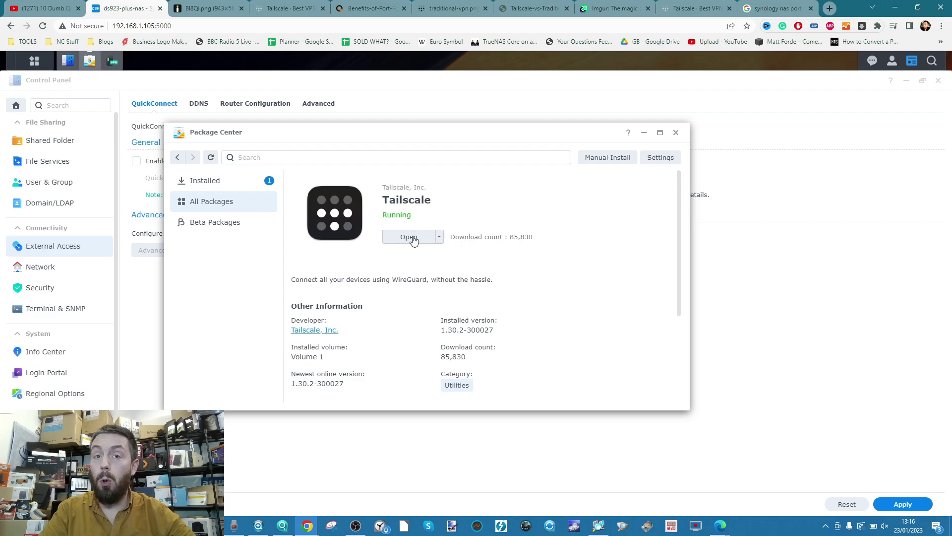
{"action": "left_click_drag", "start_coordinate": [419, 131], "coordinate": [464, 107]}
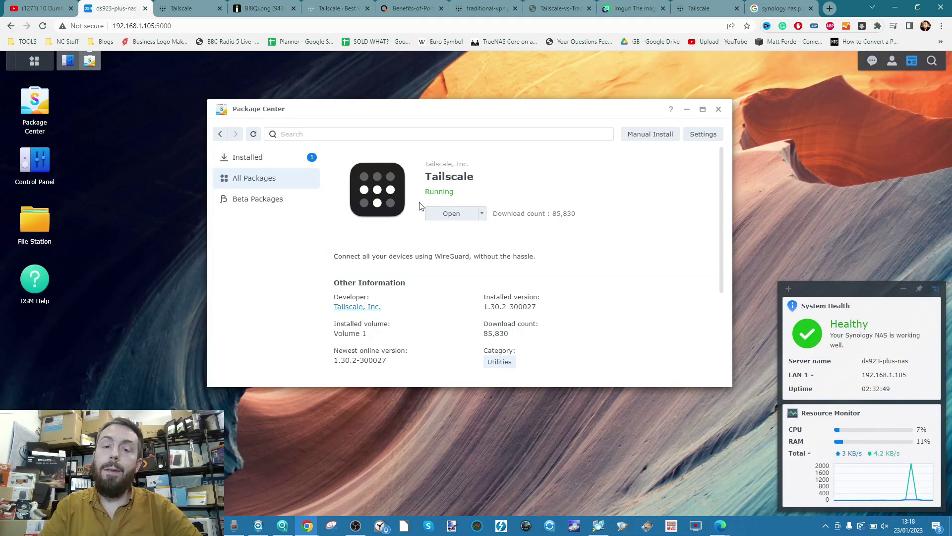
Open Tailscale from its package page and sign in with a Google account to authorize the NAS.
{"action": "left_click", "coordinate": [432, 214]}
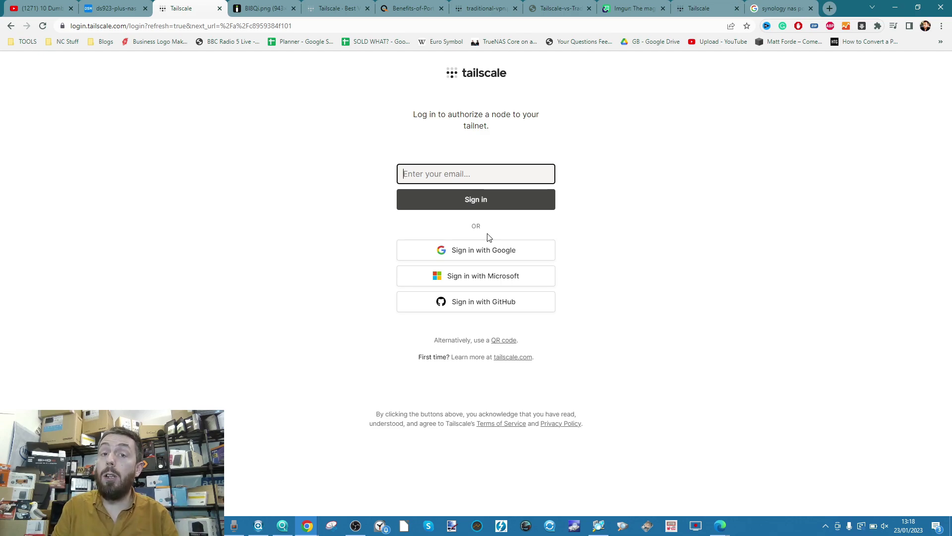
{"action": "left_click", "coordinate": [497, 256]}
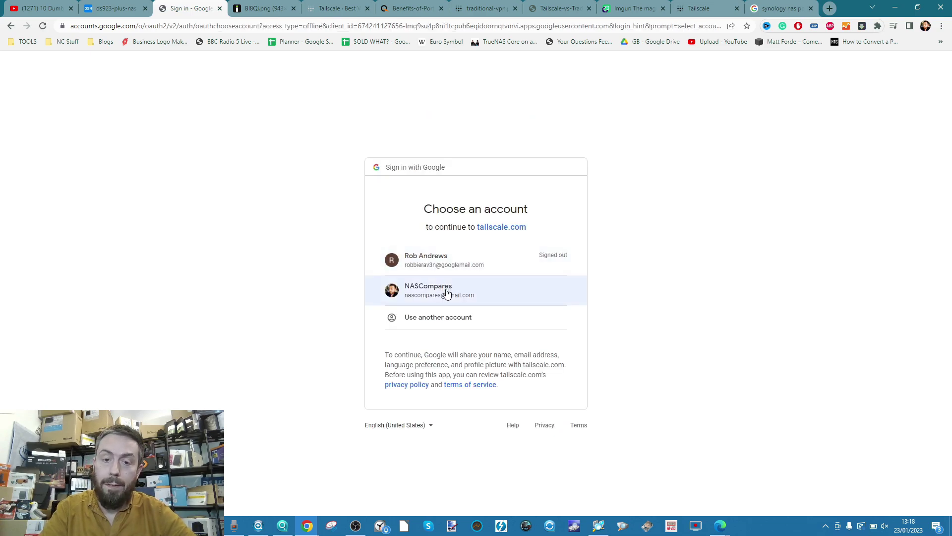
{"action": "left_click", "coordinate": [447, 291]}
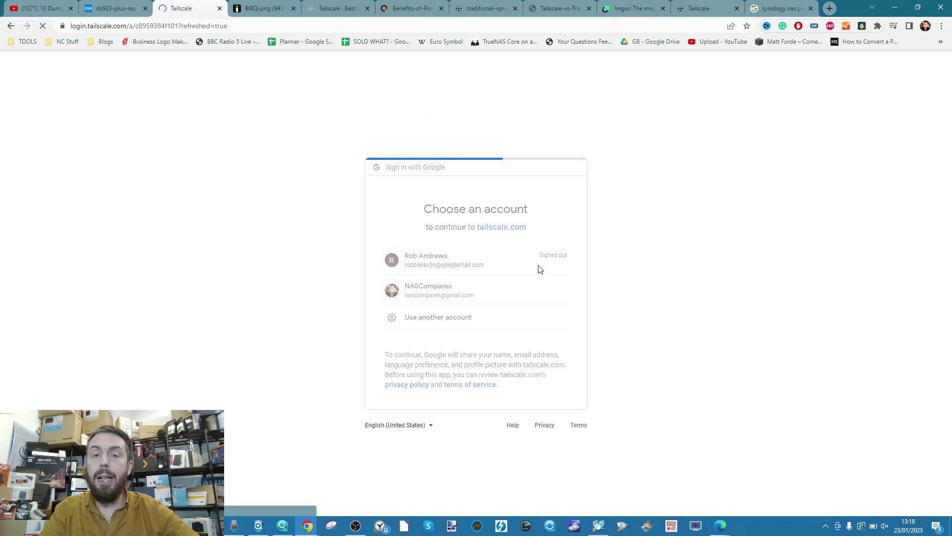
Authorize ds923-plus-nas (100.106.108.109) on the tailnet, then go to Tailscale's Download page.
{"action": "left_click", "coordinate": [471, 311]}
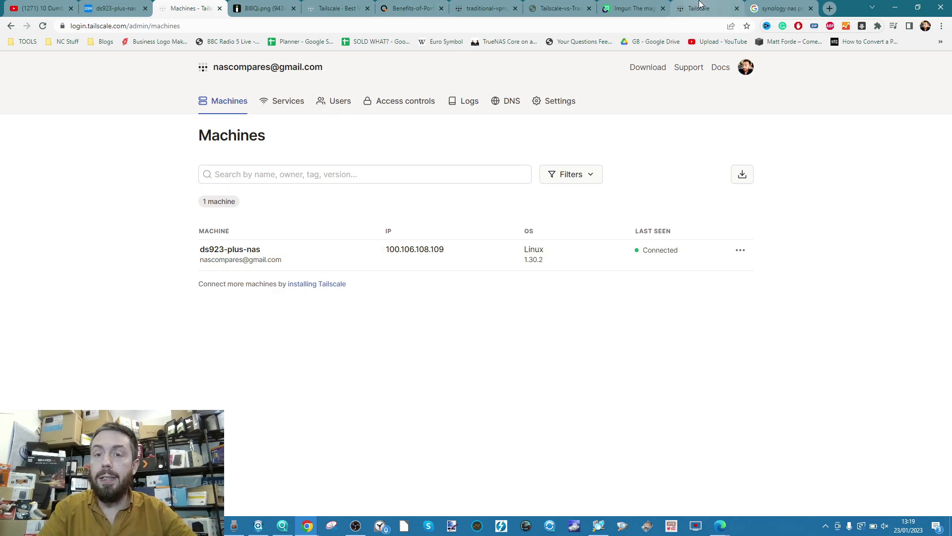
{"action": "left_click", "coordinate": [638, 69]}
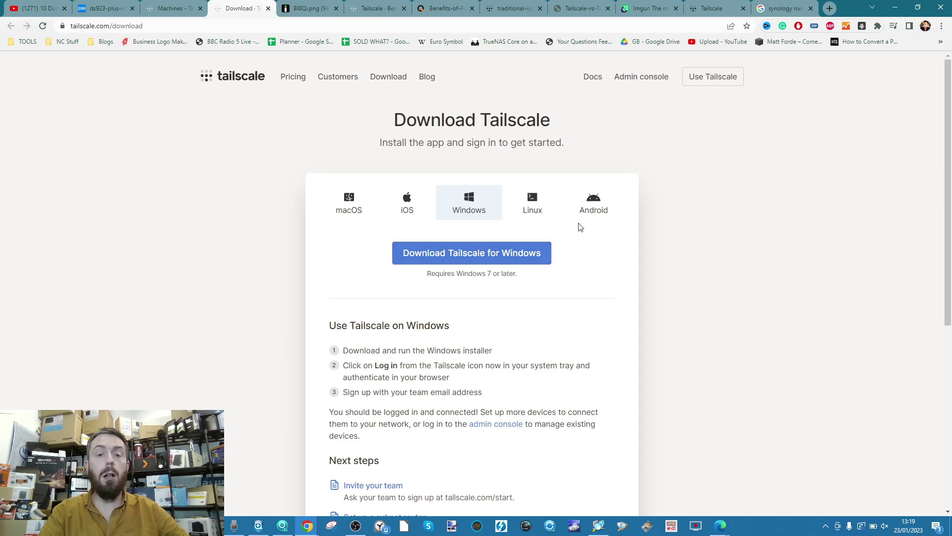
Request Tailscale for Windows, skip re-saving, and switch to Downloads holding tailscale-ipn-setup-1.34.2.
{"action": "left_click", "coordinate": [483, 255]}
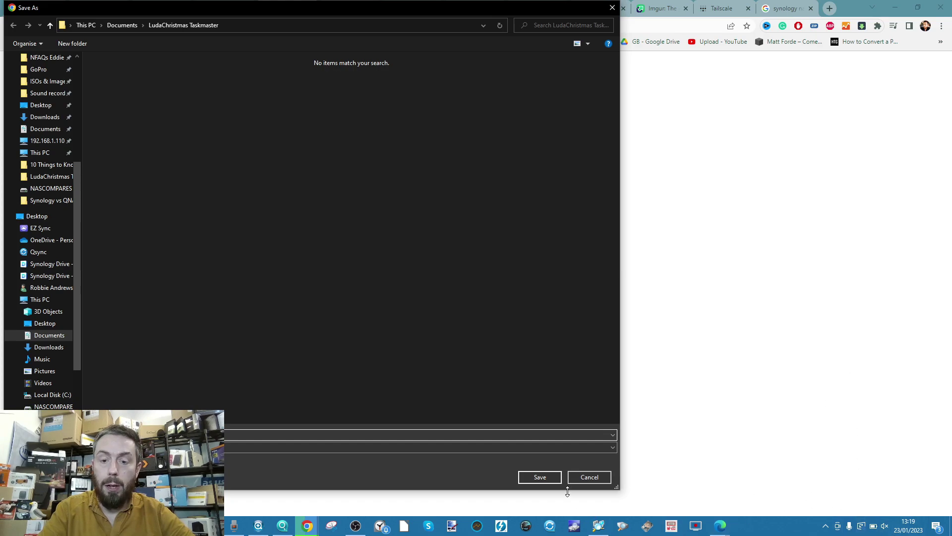
{"action": "left_click", "coordinate": [584, 478]}
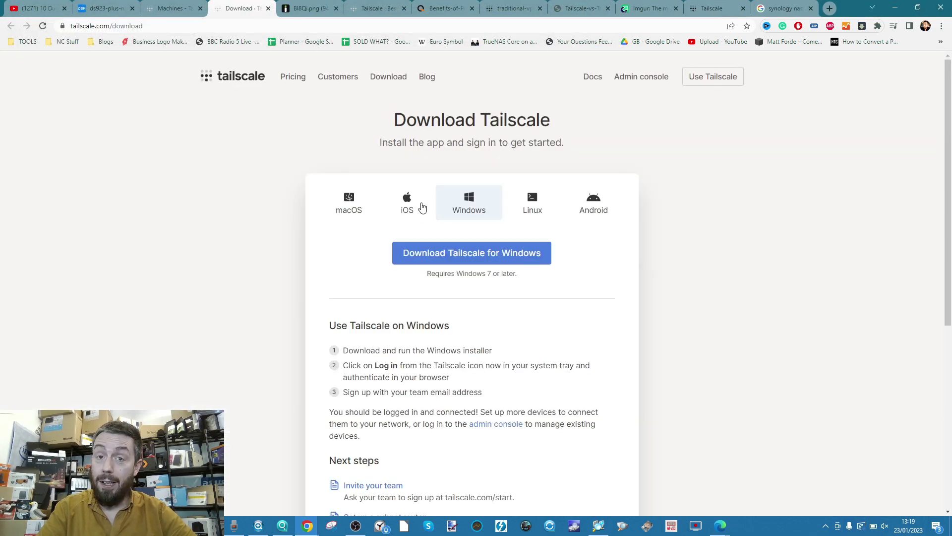
{"action": "key", "text": "alt+Tab"}
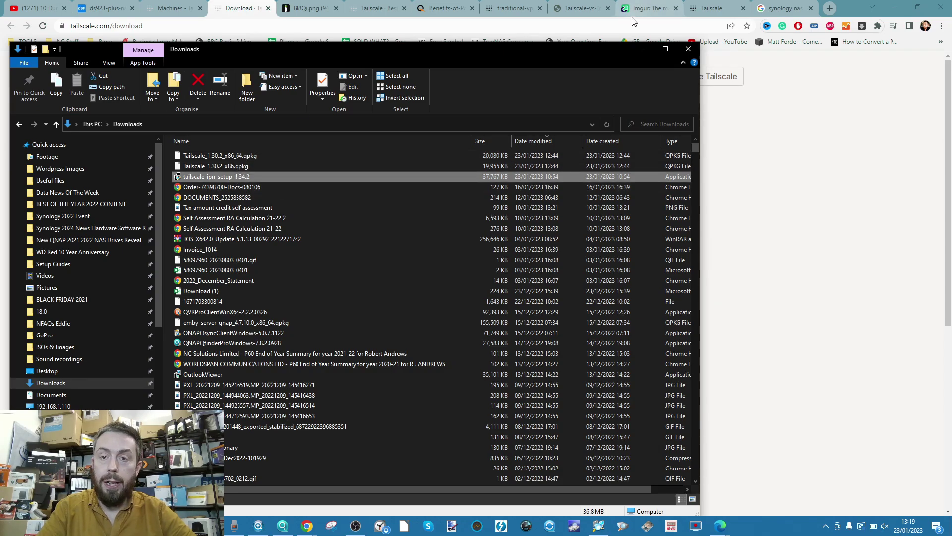
Run tailscale-ipn-setup-1.34.2 and install Tailscale 1.34.2 into the default folder.
{"action": "double_click", "coordinate": [236, 177]}
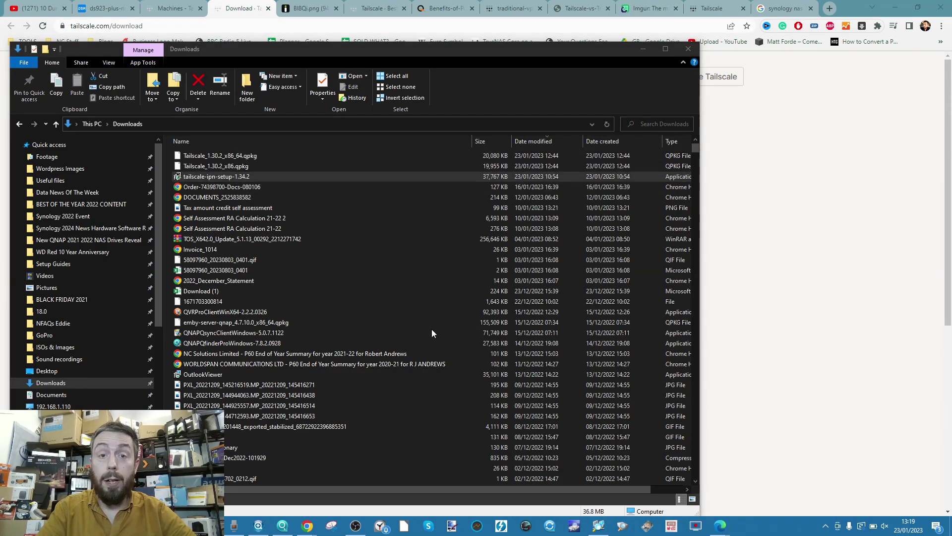
{"action": "left_click", "coordinate": [645, 50]}
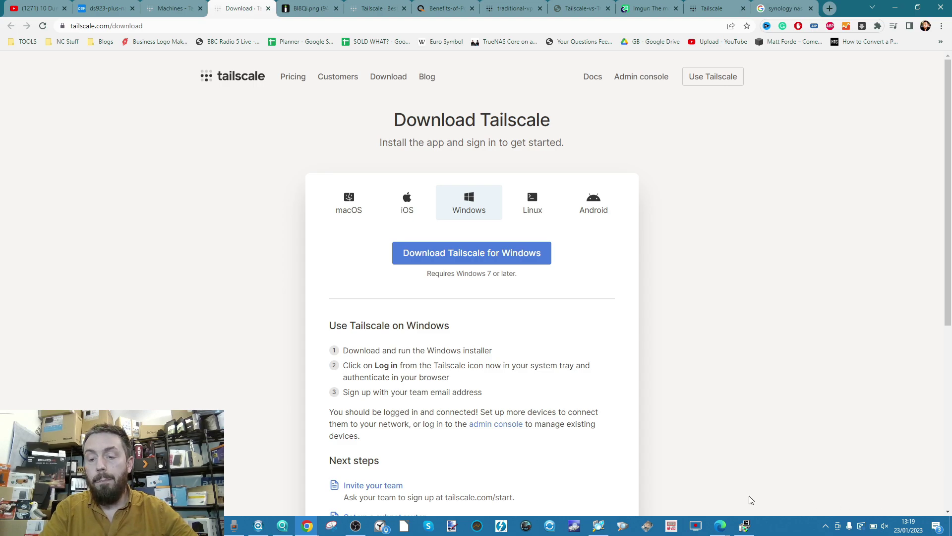
{"action": "left_click", "coordinate": [743, 528]}
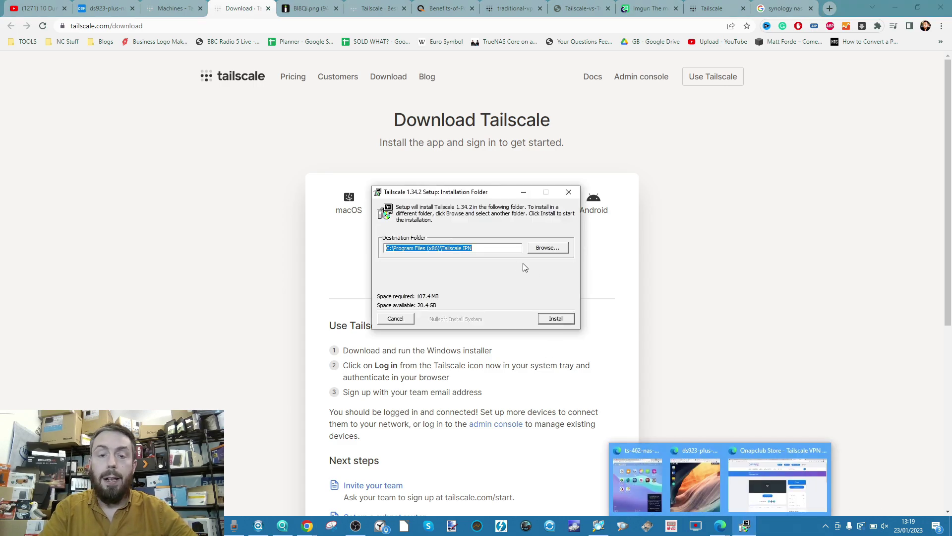
{"action": "left_click", "coordinate": [556, 319]}
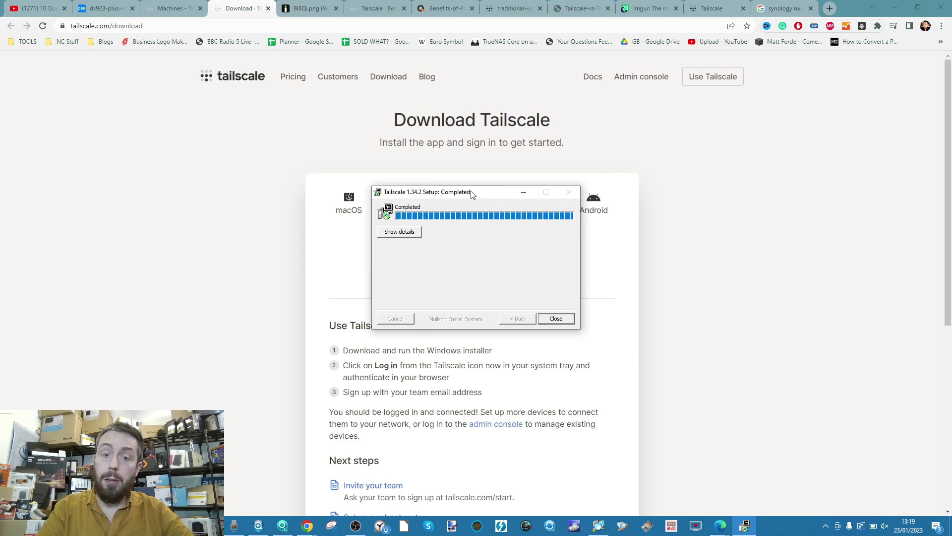
{"action": "left_click_drag", "start_coordinate": [472, 195], "coordinate": [441, 279]}
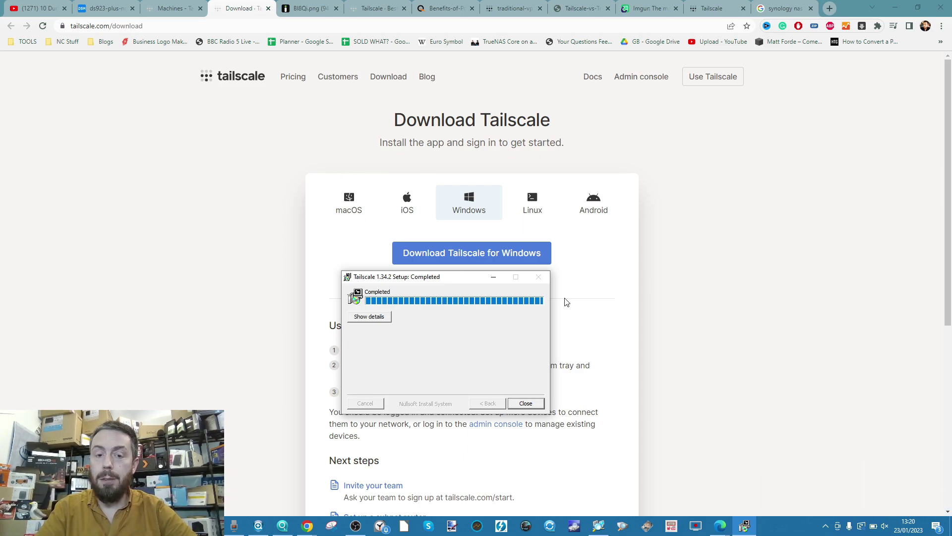
Close the finished setup and choose Log in from the Tailscale tray icon.
{"action": "left_click", "coordinate": [527, 404]}
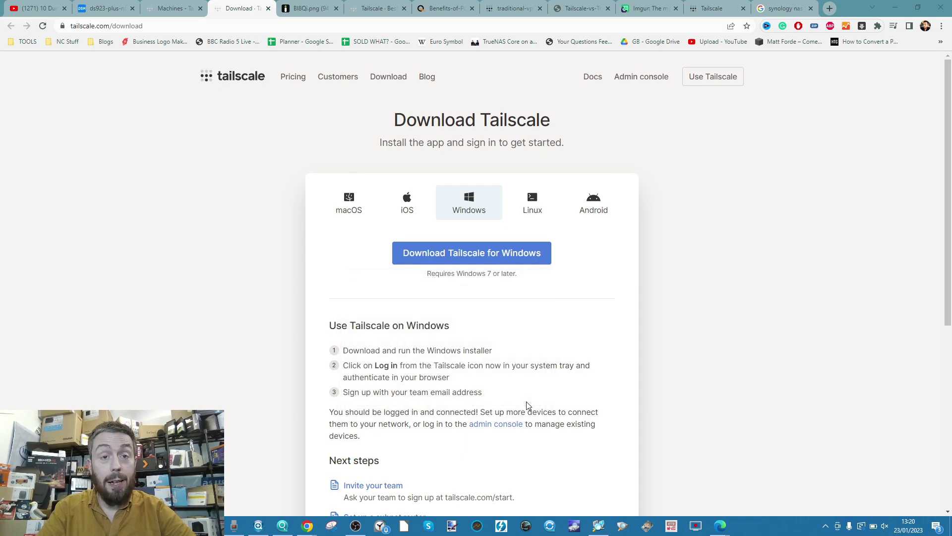
{"action": "left_click", "coordinate": [825, 527]}
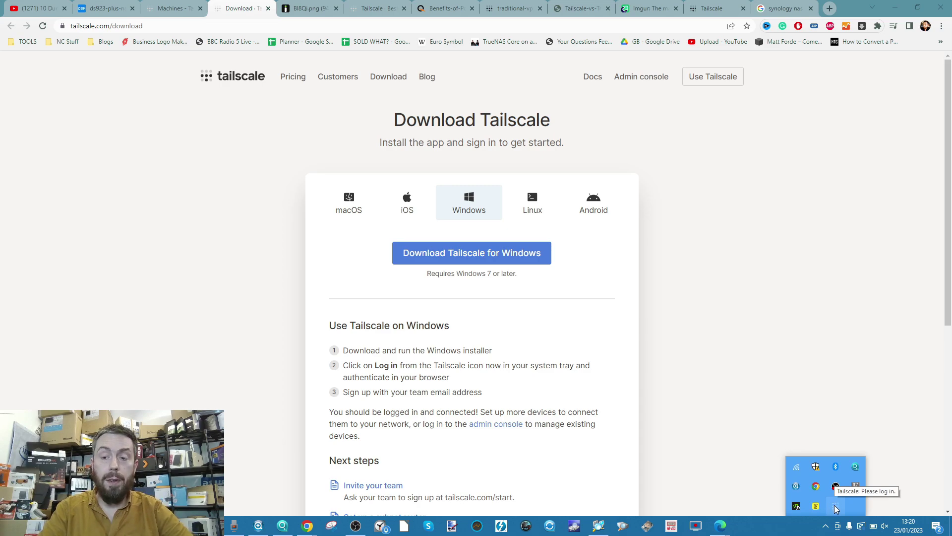
{"action": "right_click", "coordinate": [835, 506]}
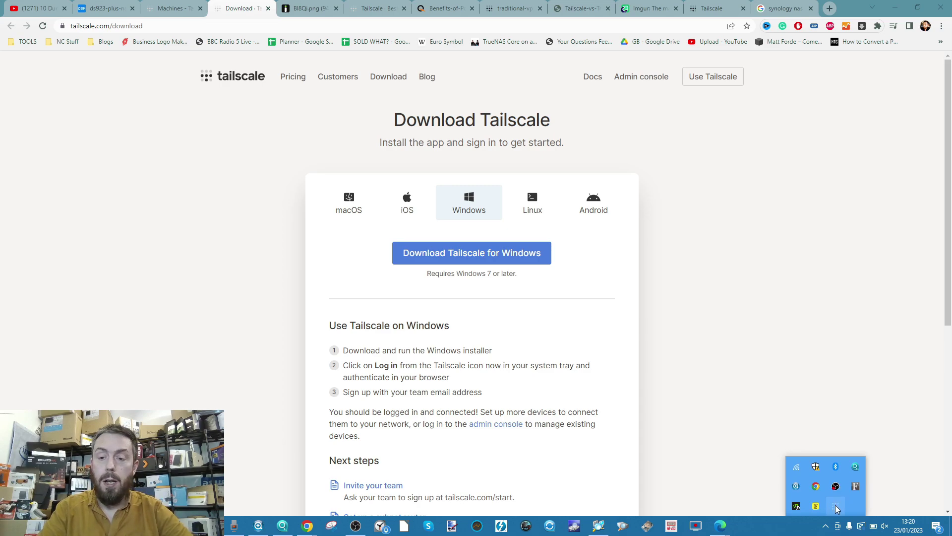
{"action": "left_click", "coordinate": [849, 460]}
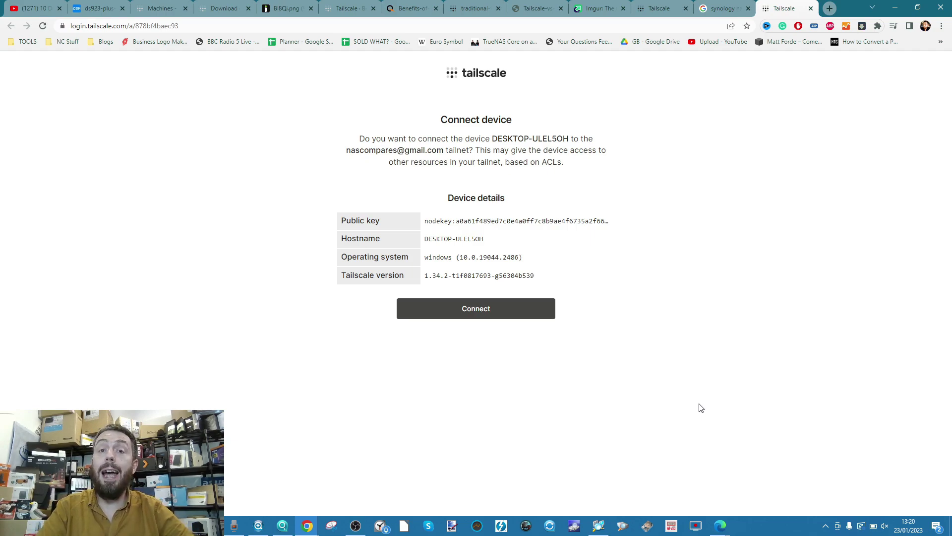
Approve desktop-ulel5oh so it shows Connected at 100.121.30.33 beside the NAS.
{"action": "left_click", "coordinate": [480, 309]}
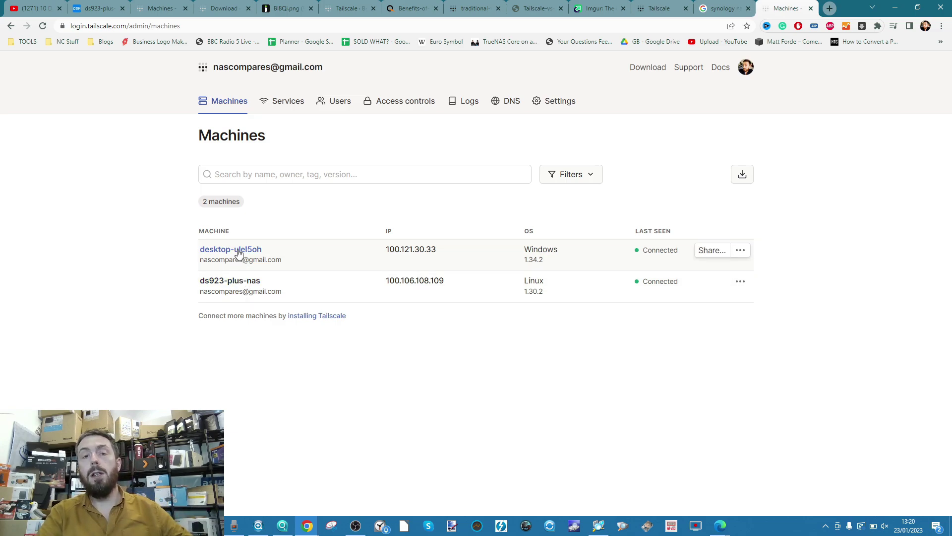
Check the Wi-Fi list, return to the DSM page, and bring up Synology Assistant.
{"action": "left_click", "coordinate": [825, 526]}
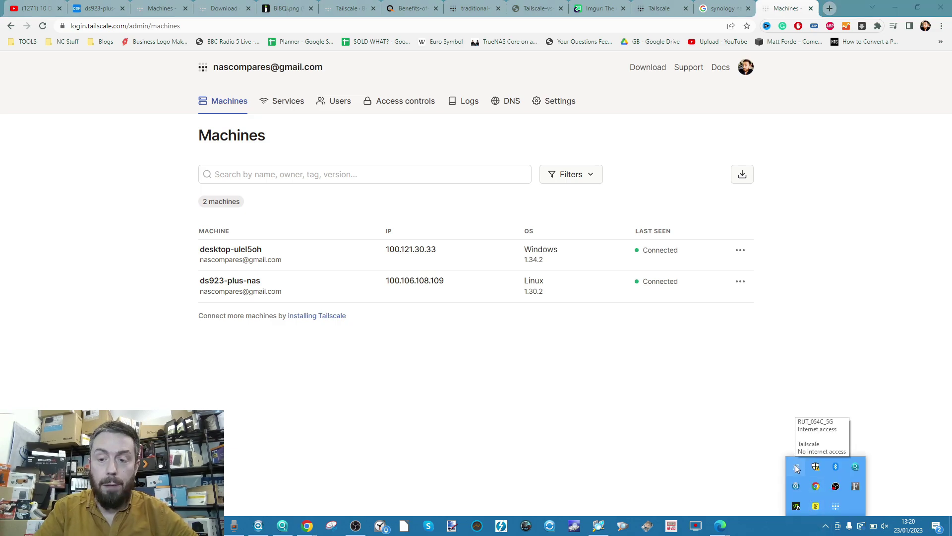
{"action": "left_click", "coordinate": [797, 469]}
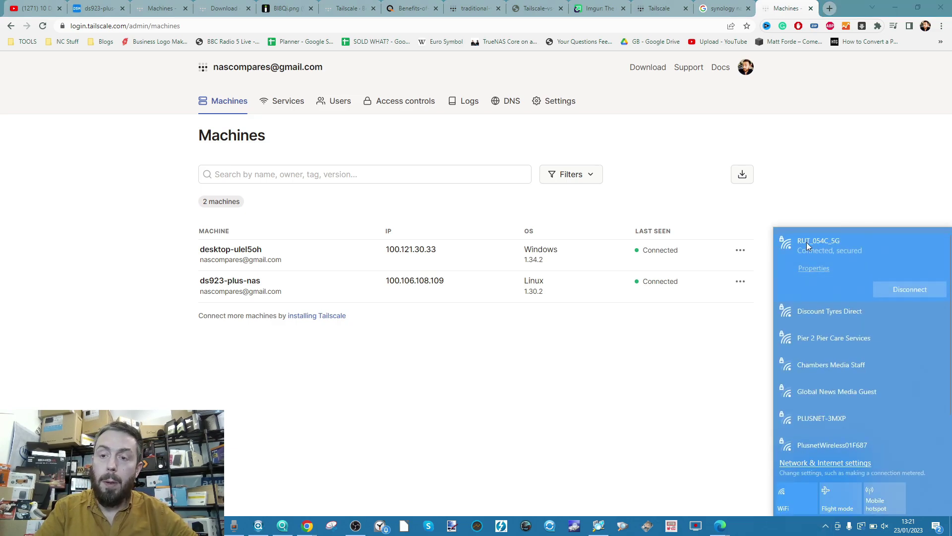
{"action": "left_click", "coordinate": [95, 4]}
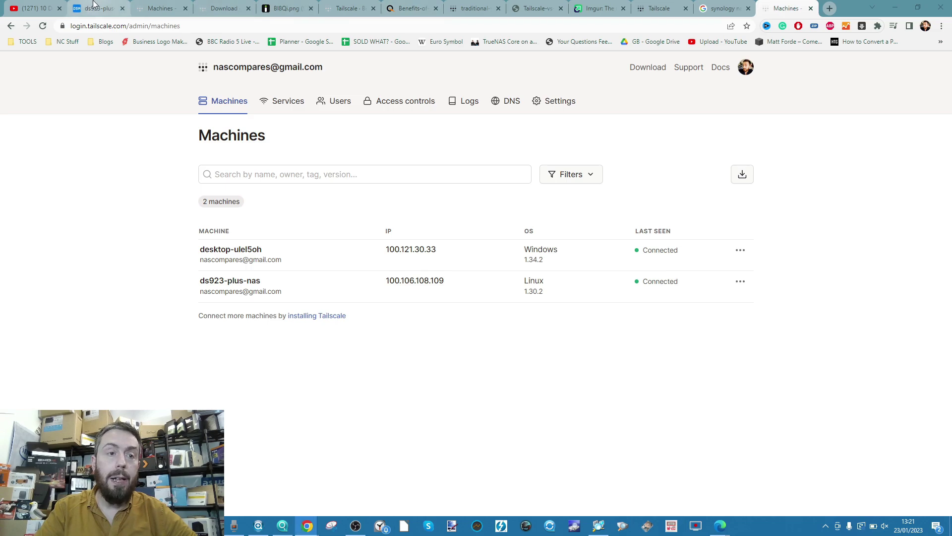
{"action": "left_click", "coordinate": [94, 4]}
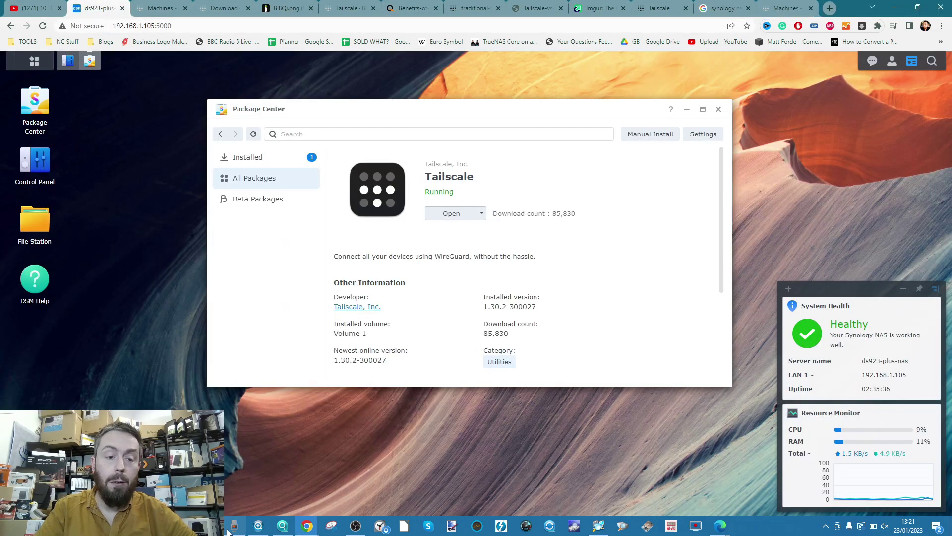
{"action": "left_click", "coordinate": [258, 525]}
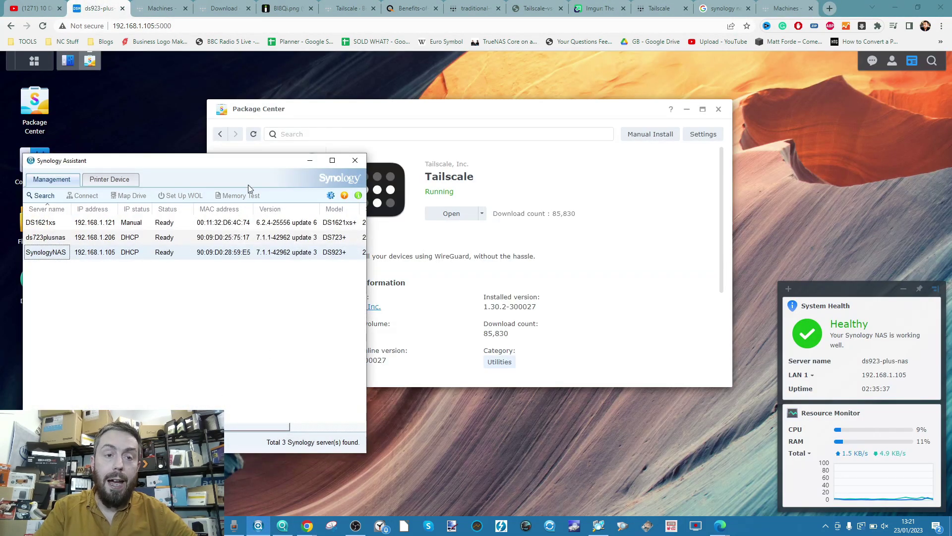
{"action": "left_click", "coordinate": [310, 160]}
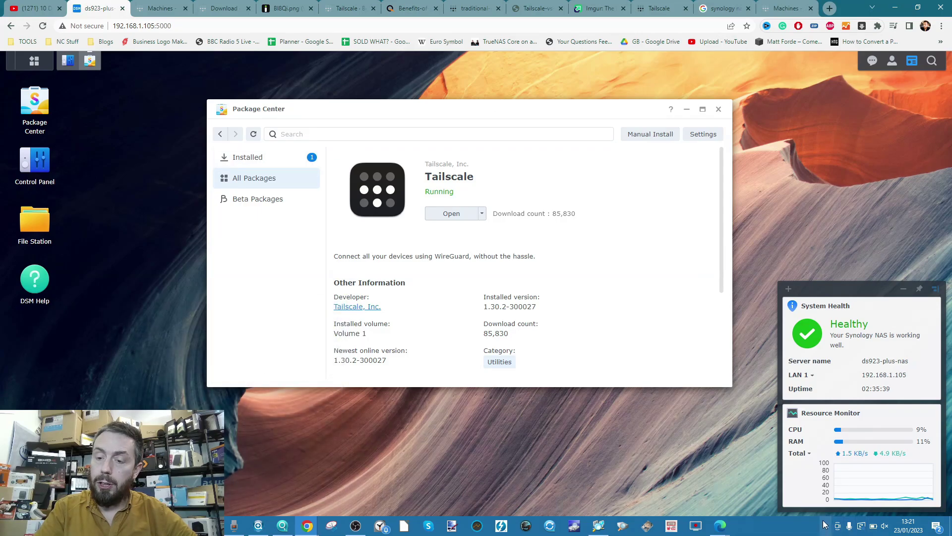
Disconnect from RUT_054C_5G Wi-Fi and connect the PC to a different network.
{"action": "left_click", "coordinate": [825, 525]}
{"action": "left_click", "coordinate": [797, 466]}
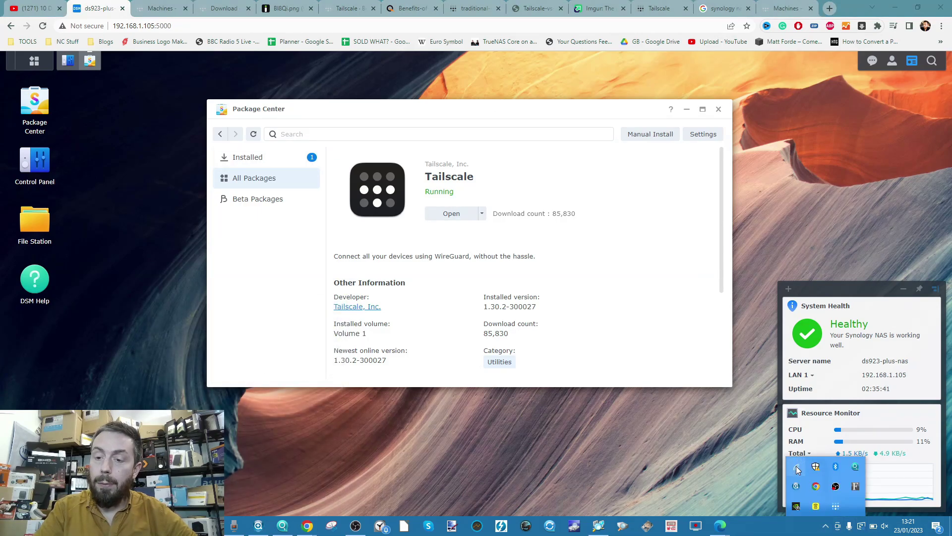
{"action": "left_click", "coordinate": [901, 290]}
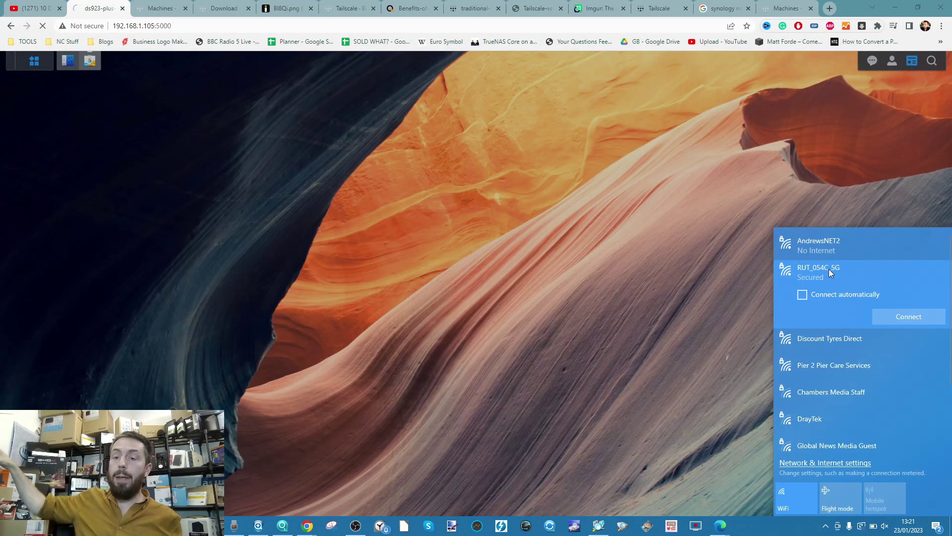
{"action": "left_click", "coordinate": [812, 243]}
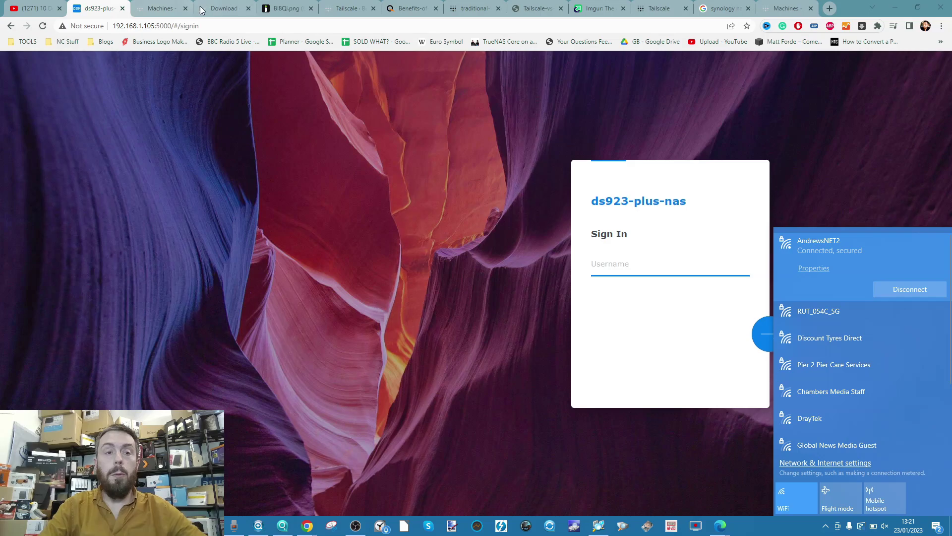
Reload the DSM sign-in page and rerun the Synology Assistant server search.
{"action": "left_click", "coordinate": [181, 23]}
{"action": "key", "text": "Return"}
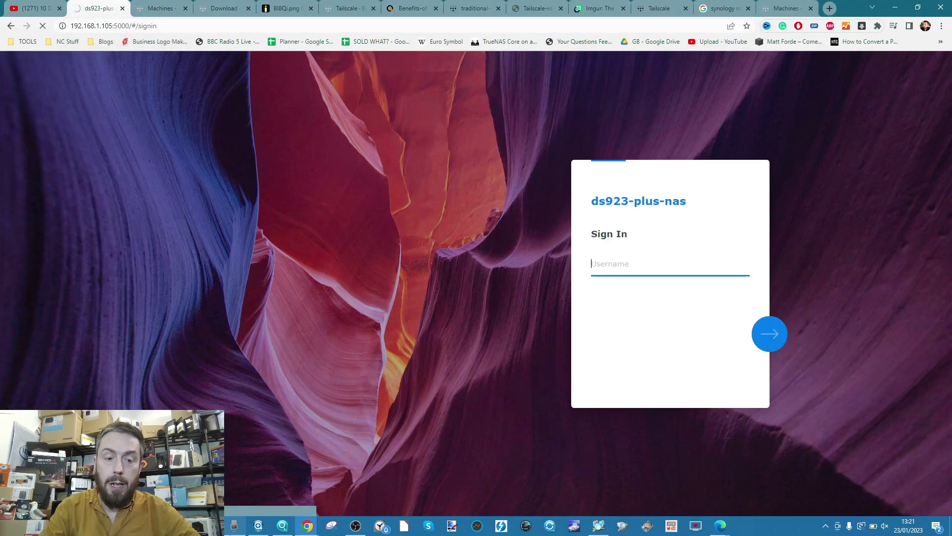
{"action": "left_click", "coordinate": [258, 525]}
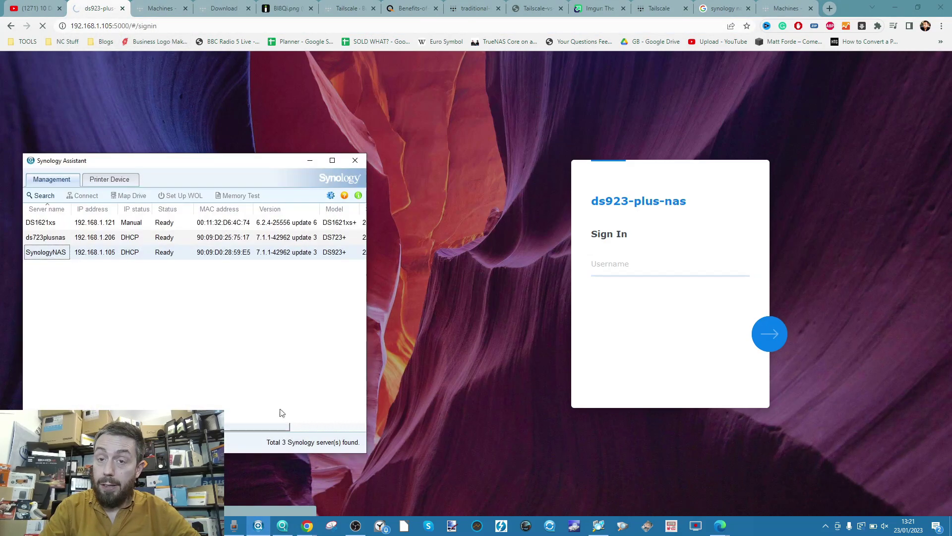
{"action": "left_click", "coordinate": [42, 195]}
{"action": "left_click_drag", "start_coordinate": [147, 166], "coordinate": [284, 143]}
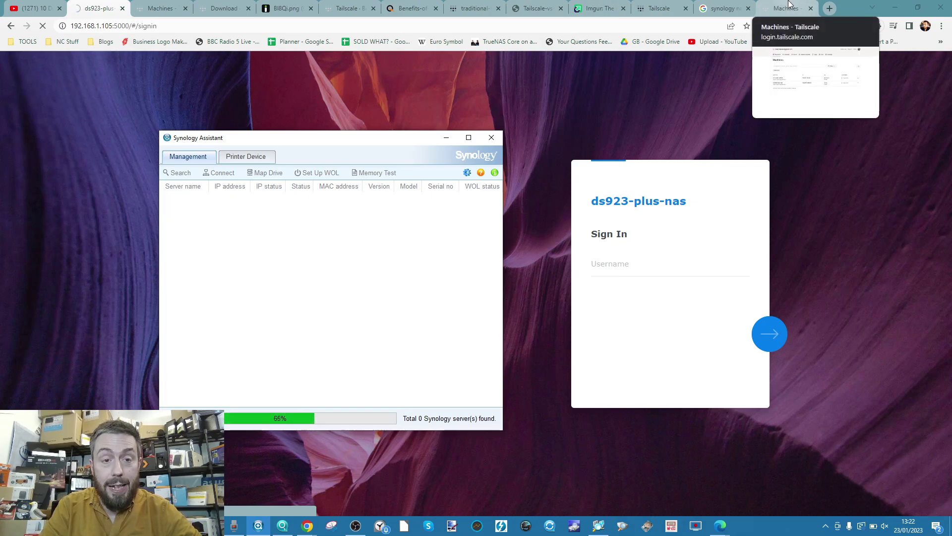
Refresh the machines list, copy the NAS IP 100.106.108.109, and open it in a new tab.
{"action": "left_click", "coordinate": [788, 6]}
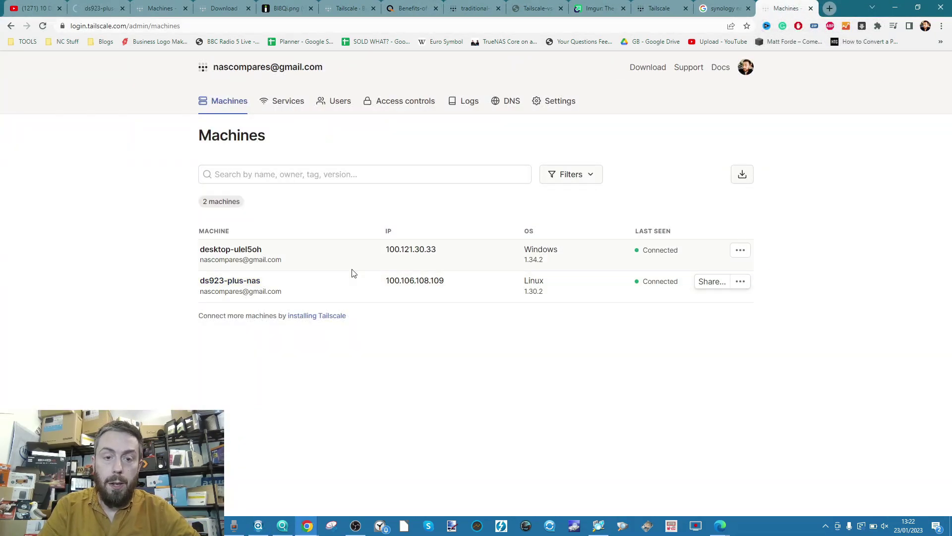
{"action": "left_click", "coordinate": [313, 26]}
{"action": "key", "text": "Return"}
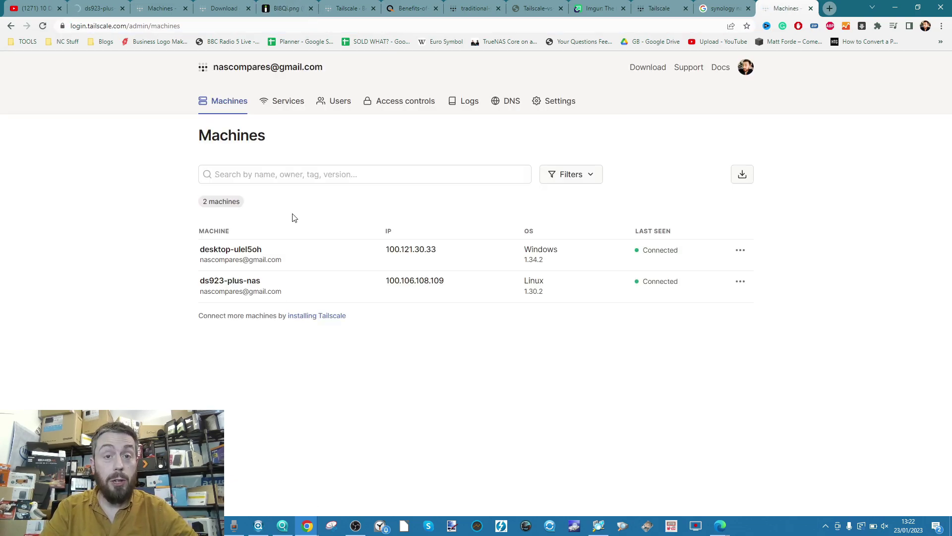
{"action": "left_click", "coordinate": [413, 281]}
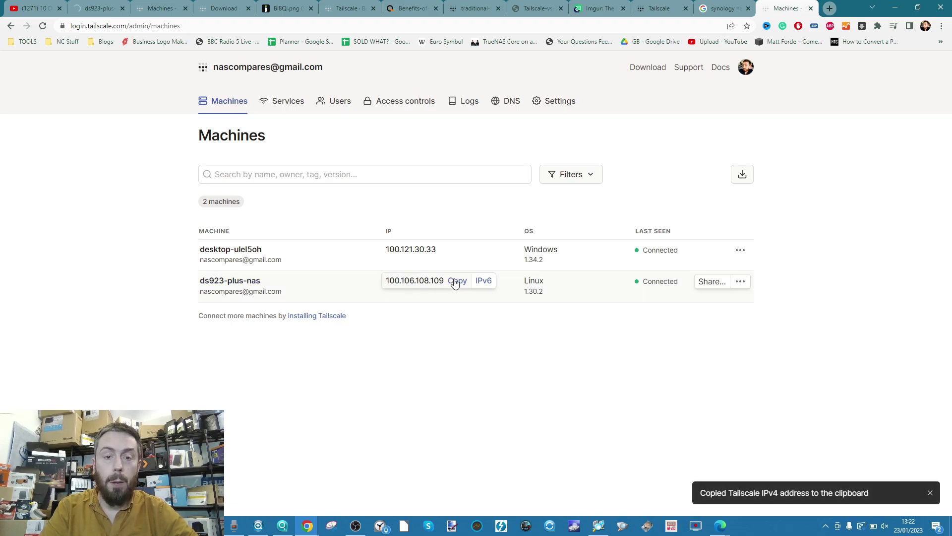
{"action": "key", "text": "ctrl+t"}
{"action": "key", "text": "ctrl+v"}
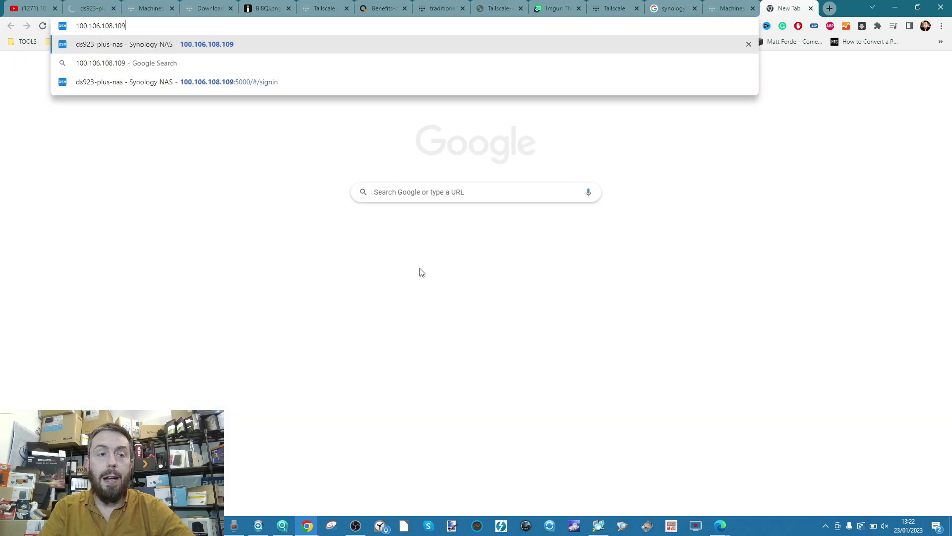
{"action": "key", "text": "Return"}
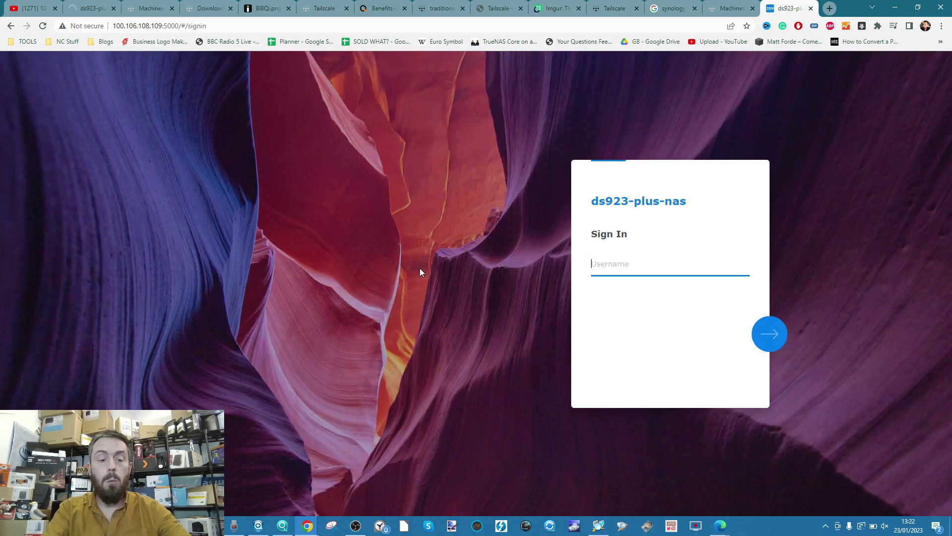
Sign in to DSM with the admin username and password.
{"action": "type", "text": "Adm2n"}
{"action": "key", "text": "BackSpace"}
{"action": "key", "text": "BackSpace"}
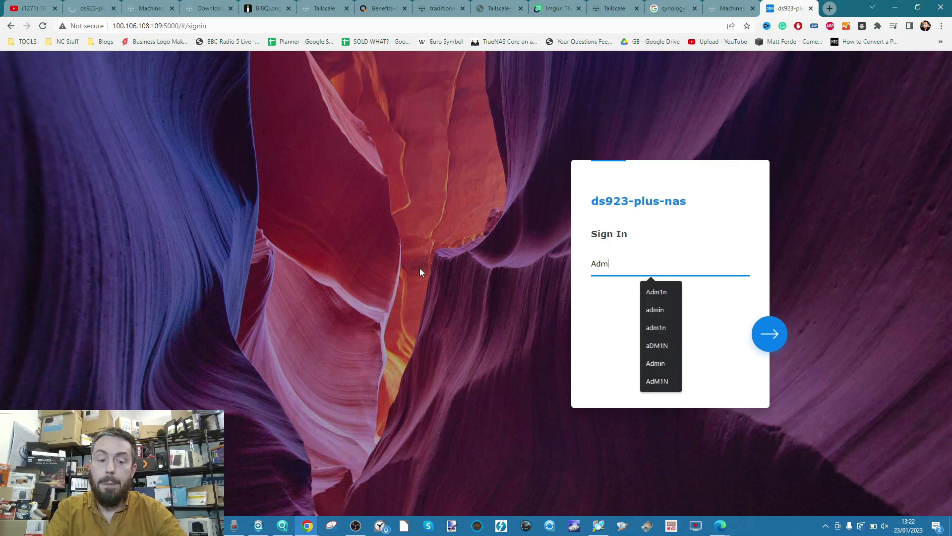
{"action": "type", "text": "1n"}
{"action": "key", "text": "BackSpace"}
{"action": "type", "text": "n"}
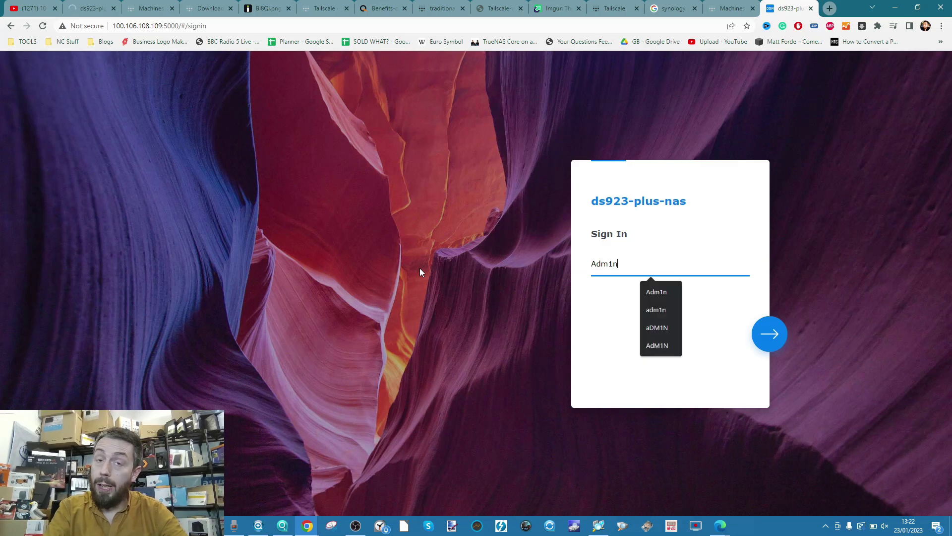
{"action": "key", "text": "Return"}
{"action": "type", "text": "P********"}
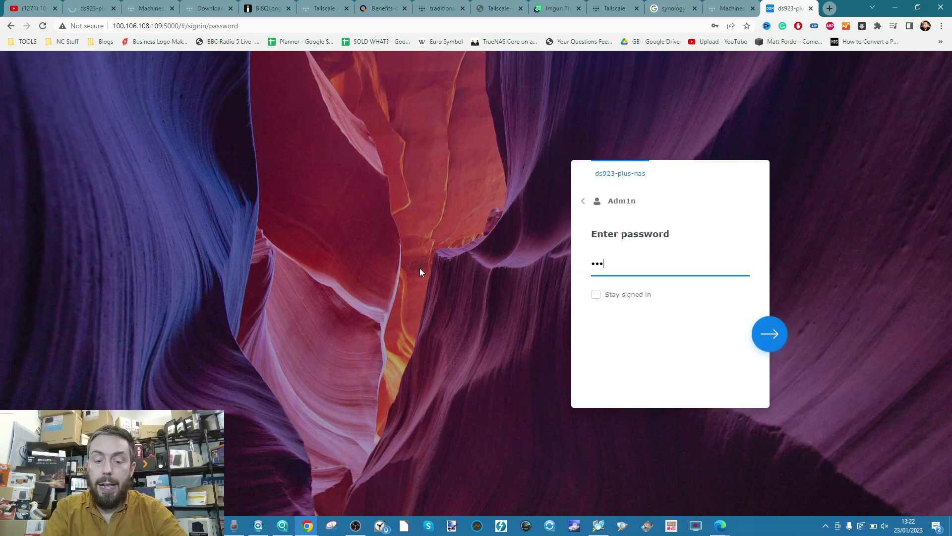
{"action": "key", "text": "Return"}
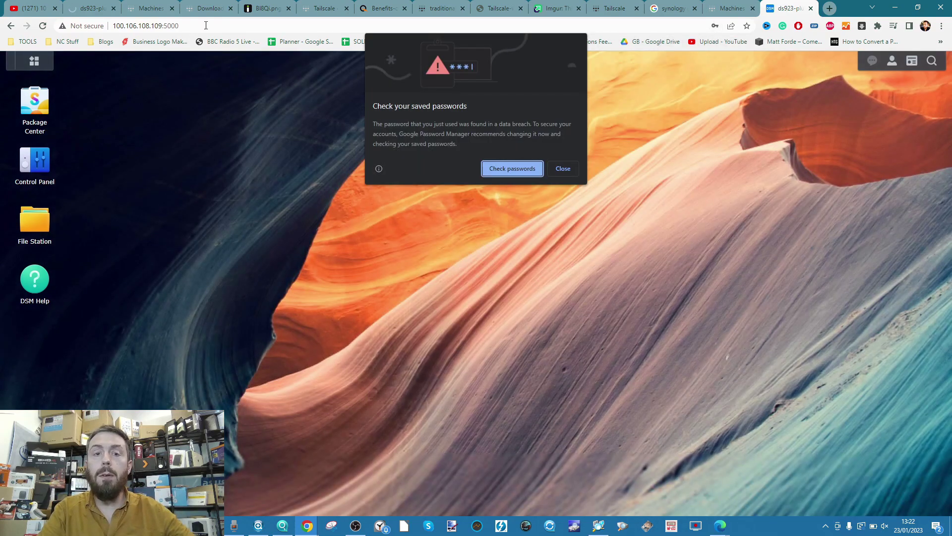
Dismiss Chrome's breach warning, decline saving the password, and launch Control Panel.
{"action": "left_click", "coordinate": [562, 168]}
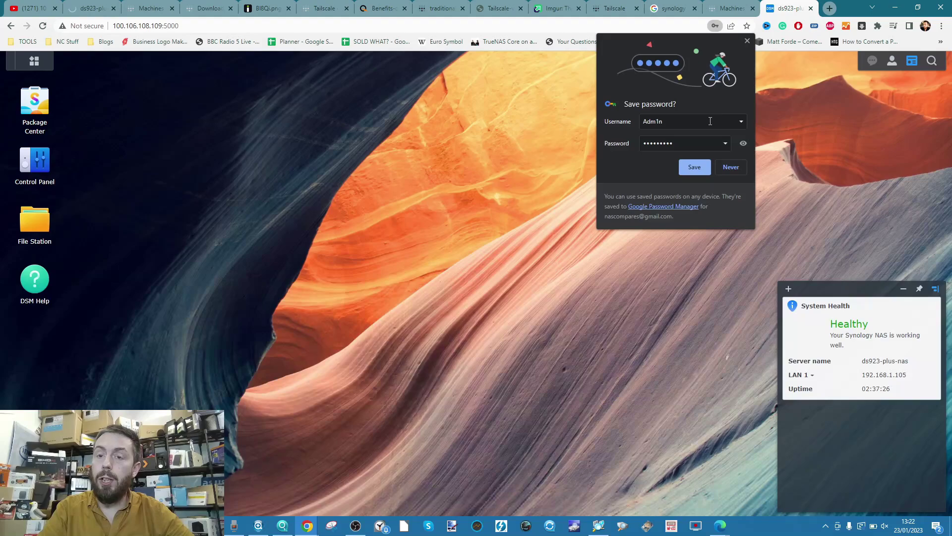
{"action": "left_click", "coordinate": [730, 166]}
{"action": "left_click", "coordinate": [35, 159]}
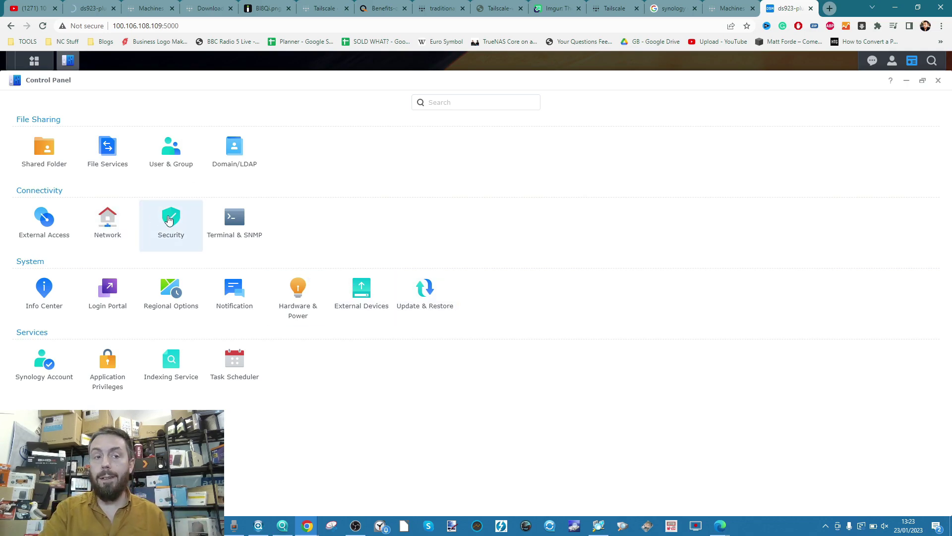
Minimize Control Panel to reveal the DSM desktop with System Health reading Healthy.
{"action": "left_click", "coordinate": [908, 79]}
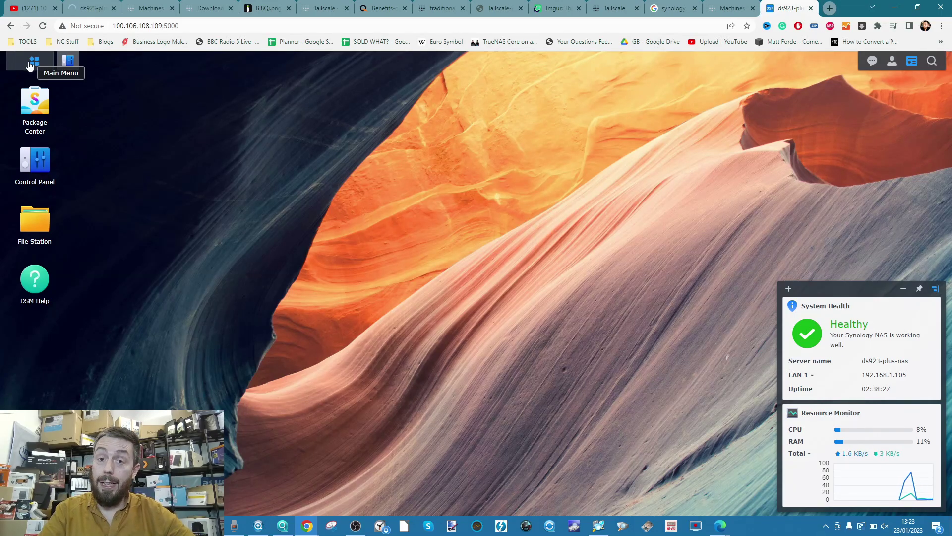
Launch Security Advisor from Main Menu, start a scan, and minimize it while scanning.
{"action": "left_click", "coordinate": [31, 60]}
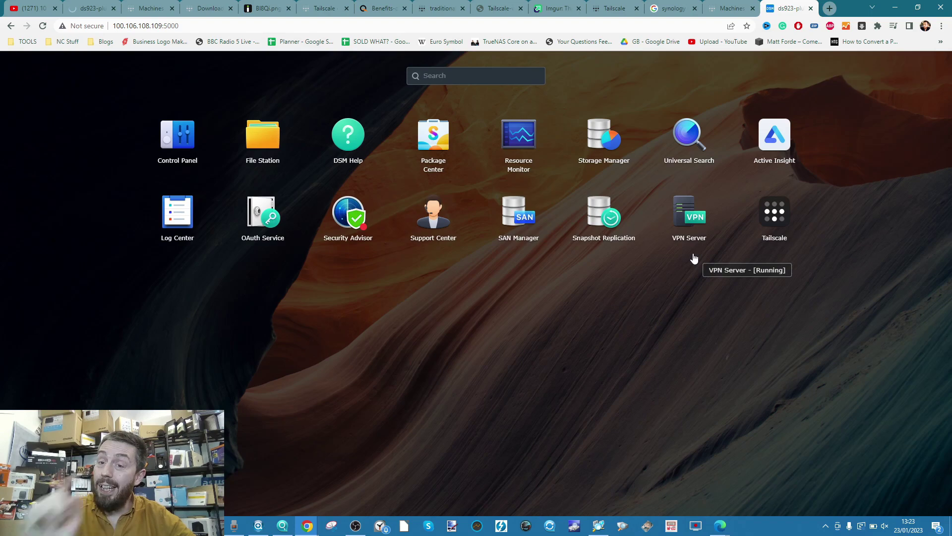
{"action": "left_click", "coordinate": [355, 222]}
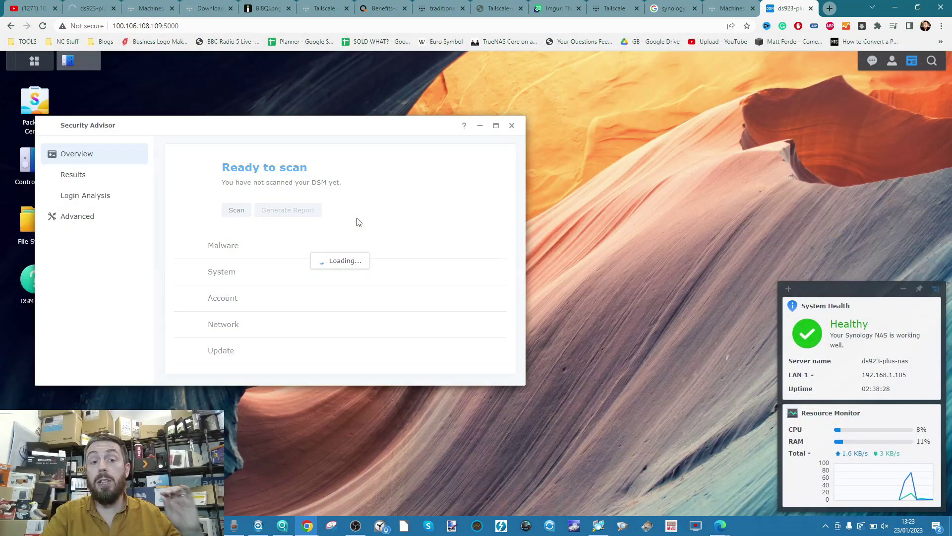
{"action": "left_click", "coordinate": [236, 210]}
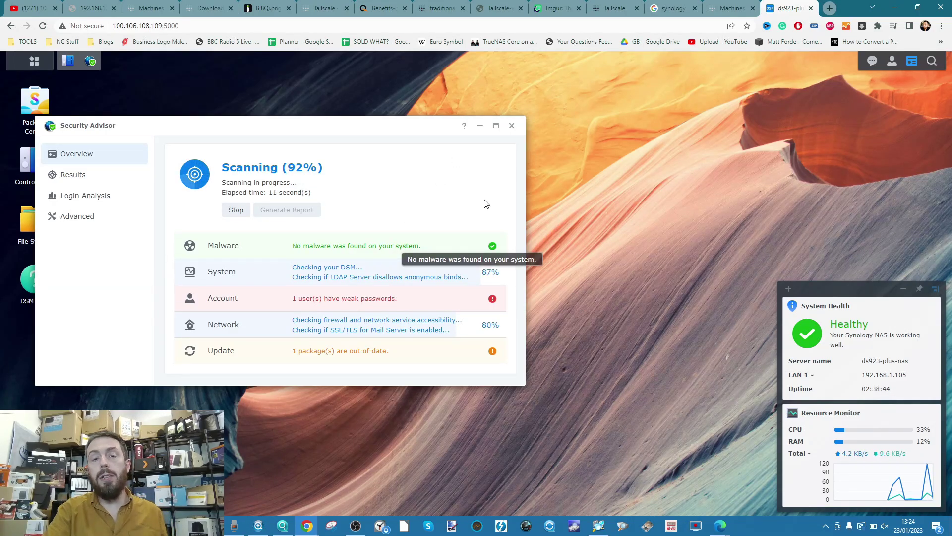
{"action": "left_click", "coordinate": [480, 127]}
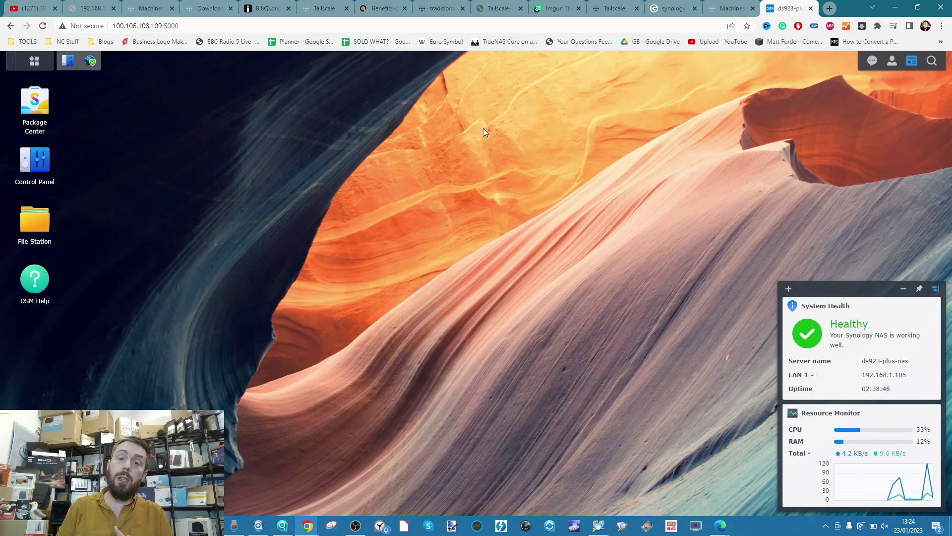